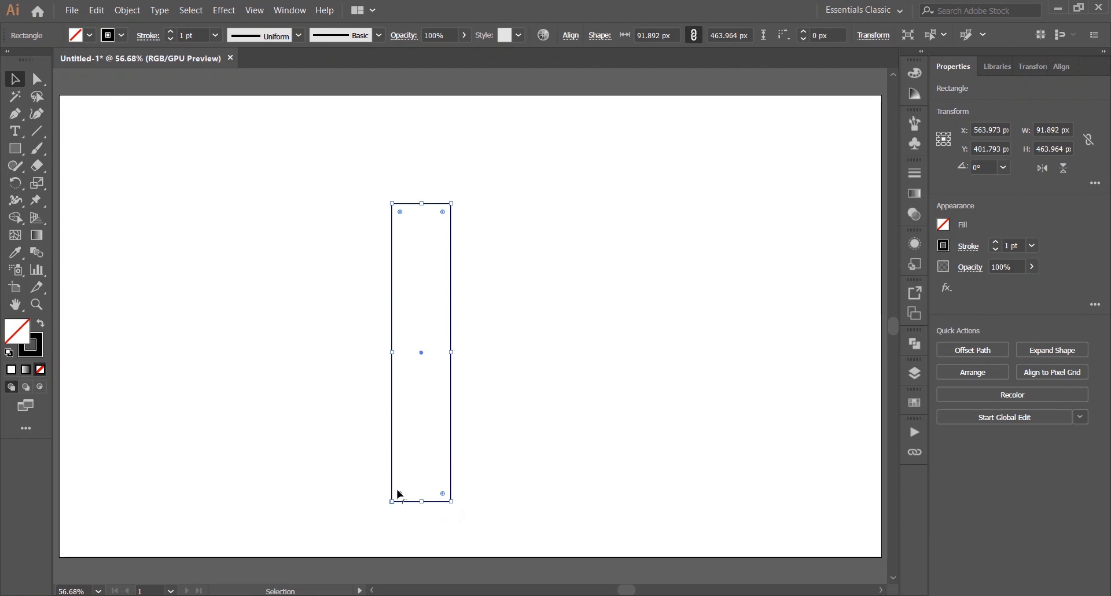
# Step: Round the upright rectangle's bottom corners into a full semicircle and shorten the shape to about 388 px tall
pyautogui.moveTo(443, 495); pyautogui.dragTo(382, 428)
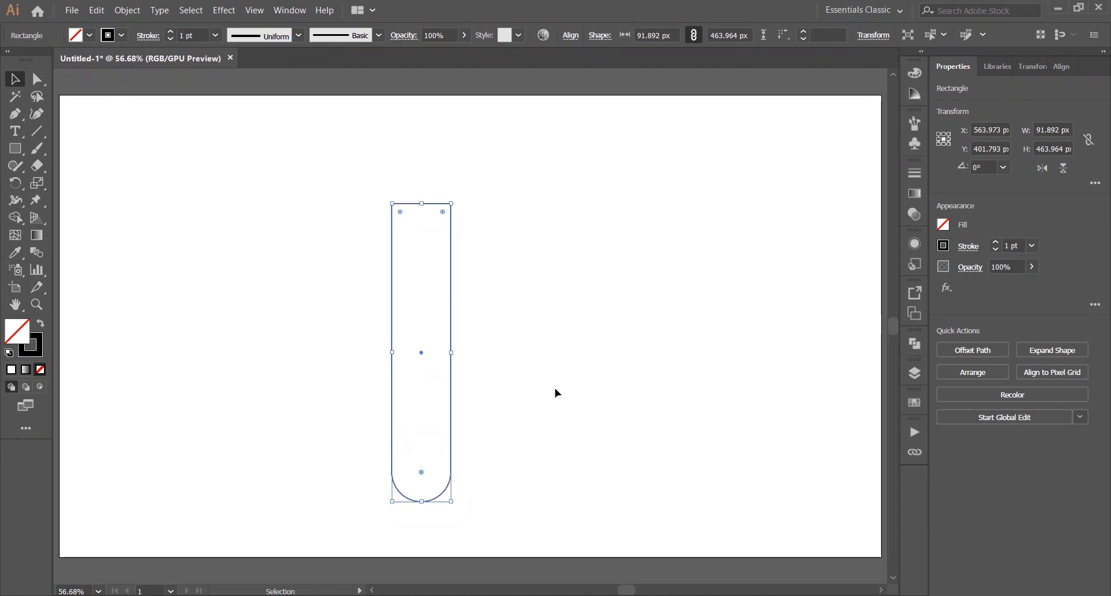
pyautogui.moveTo(295, 255); pyautogui.dragTo(475, 350)
pyautogui.moveTo(388, 202); pyautogui.dragTo(392, 228)
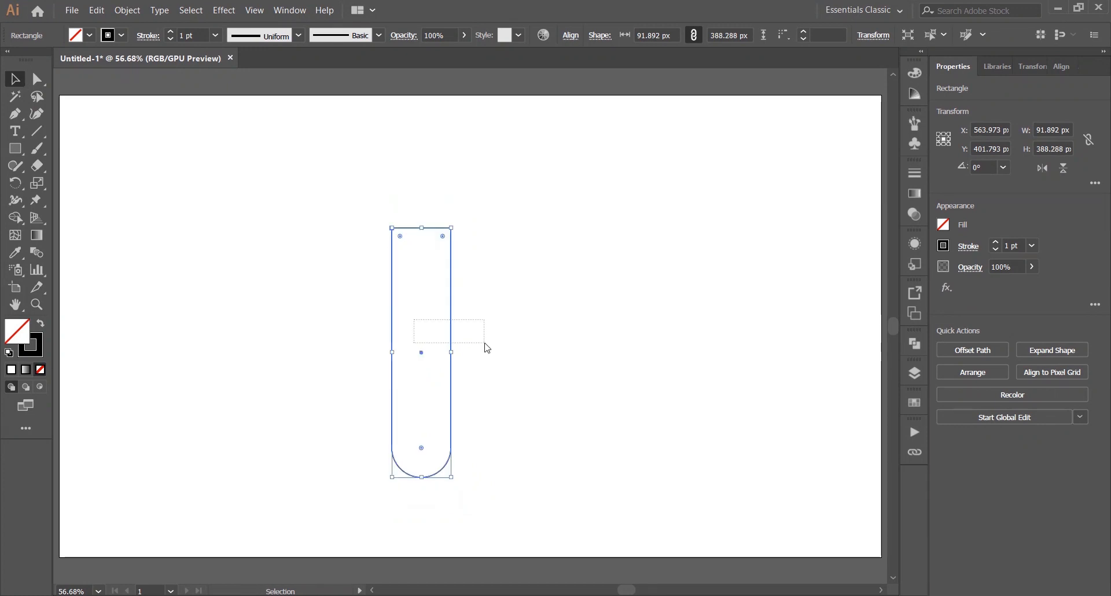
# Step: Swap the rounded bar's fill and stroke so it is solid black, and move it to the artboard's lower centre
pyautogui.moveTo(484, 343)
pyautogui.mouseDown()
pyautogui.moveTo(475, 346)
pyautogui.moveTo(480, 367)
pyautogui.mouseUp()
pyautogui.hotkey('shift', 'x')
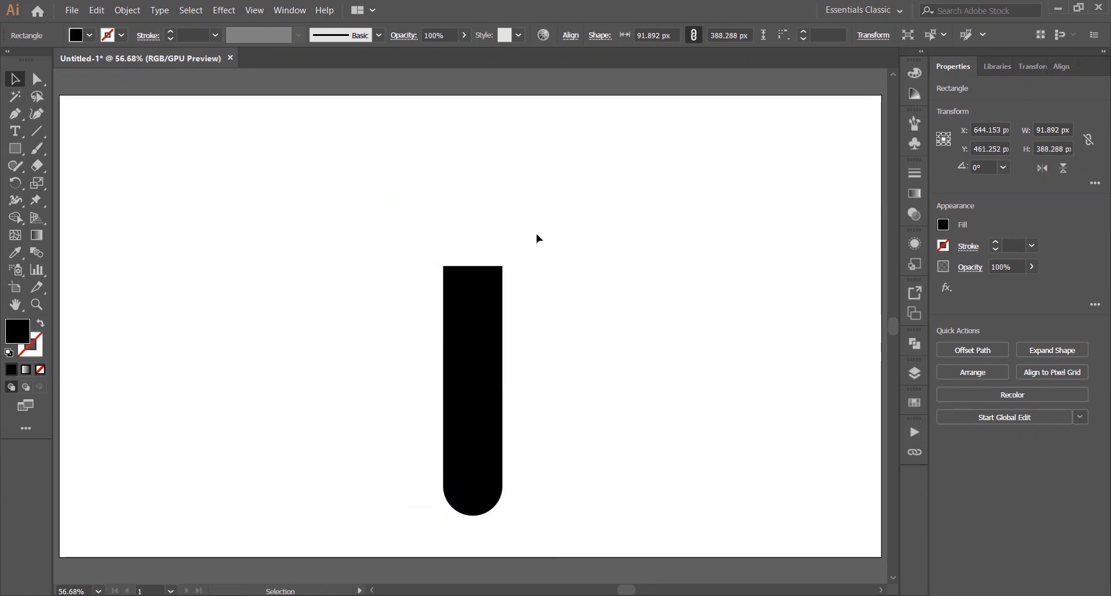
pyautogui.moveTo(502, 319); pyautogui.dragTo(499, 336)
pyautogui.click(539, 232)
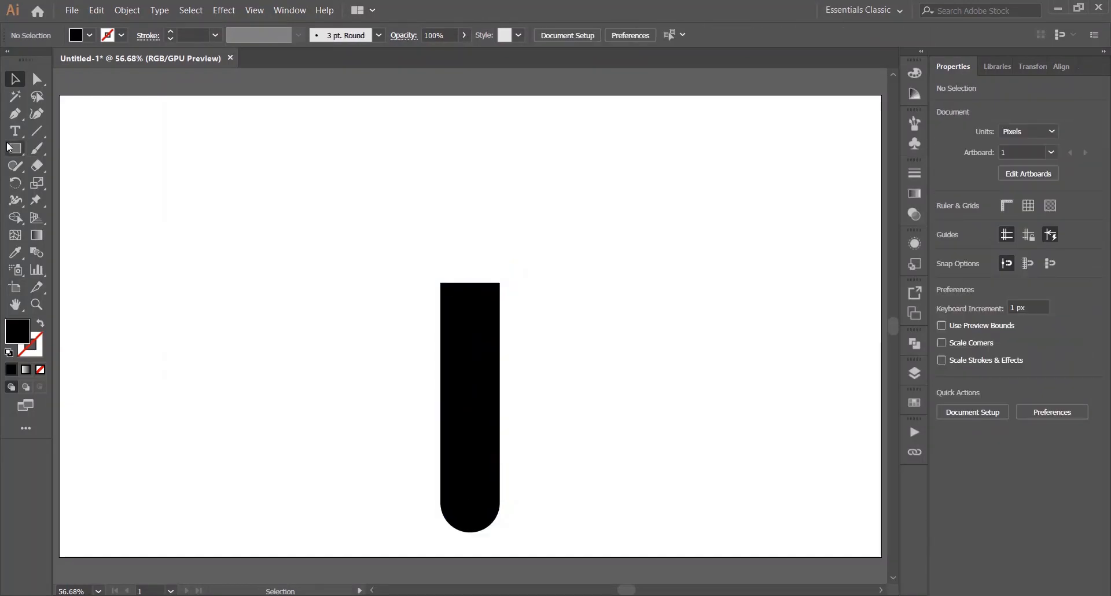
# Step: Draw a circle about 169 px wide over the bar's top end and stretch it upward into an egg about 245 px tall
pyautogui.moveTo(9, 148); pyautogui.dragTo(92, 180)
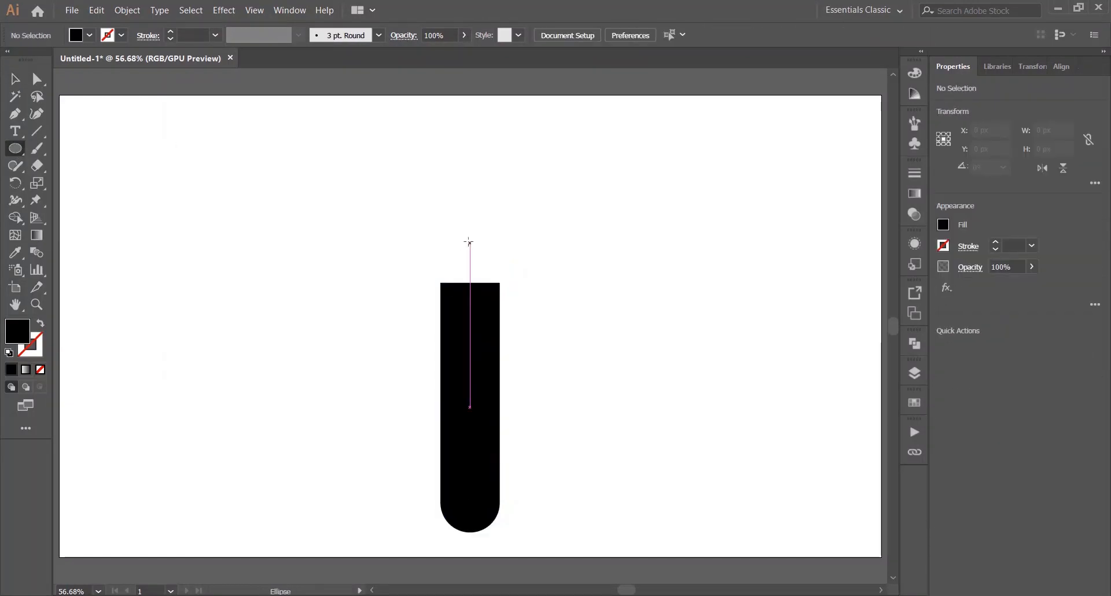
pyautogui.moveTo(469, 242); pyautogui.dragTo(434, 186)
pyautogui.click(15, 78)
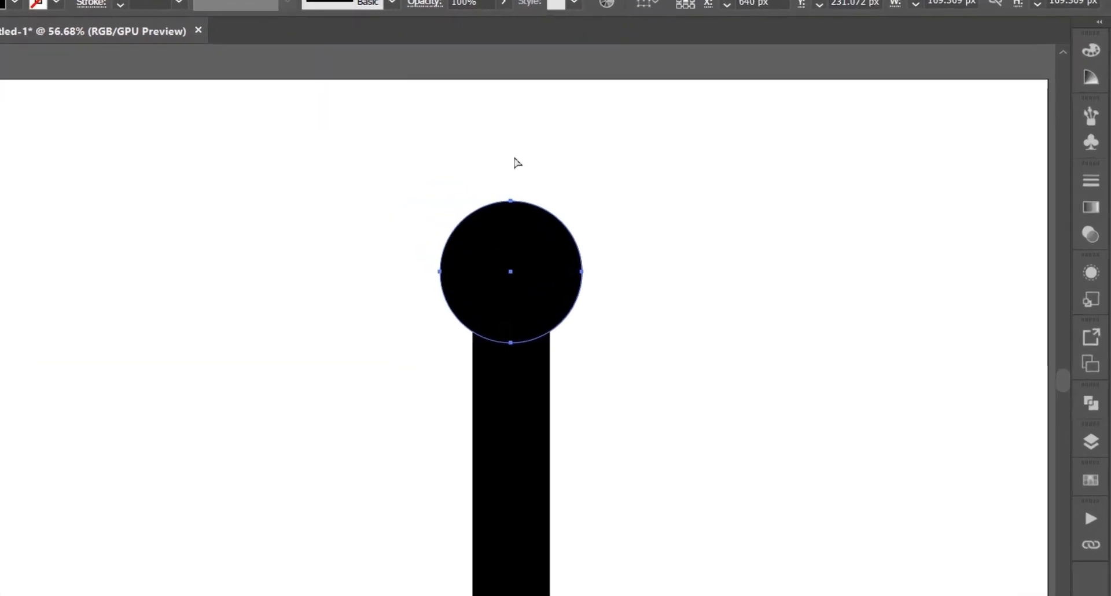
pyautogui.click(510, 201)
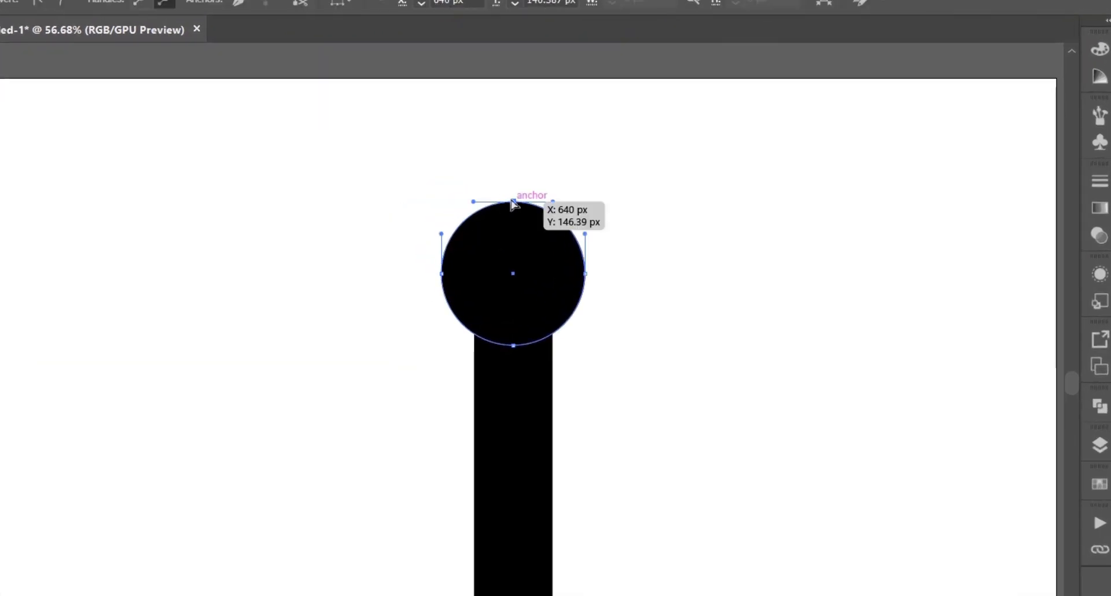
pyautogui.moveTo(512, 202); pyautogui.dragTo(512, 151)
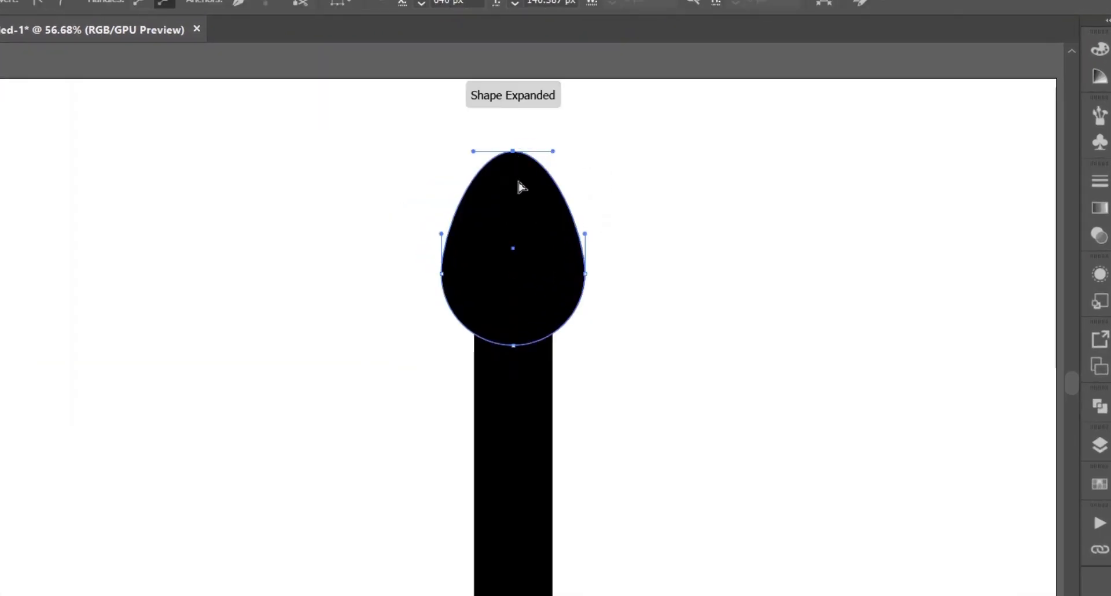
pyautogui.moveTo(513, 345); pyautogui.dragTo(513, 355)
# Step: Try to align the egg and the bar by their vertical centres, and undo it
pyautogui.press('v')
pyautogui.click(202, 230)
pyautogui.moveTo(202, 230); pyautogui.dragTo(679, 448)
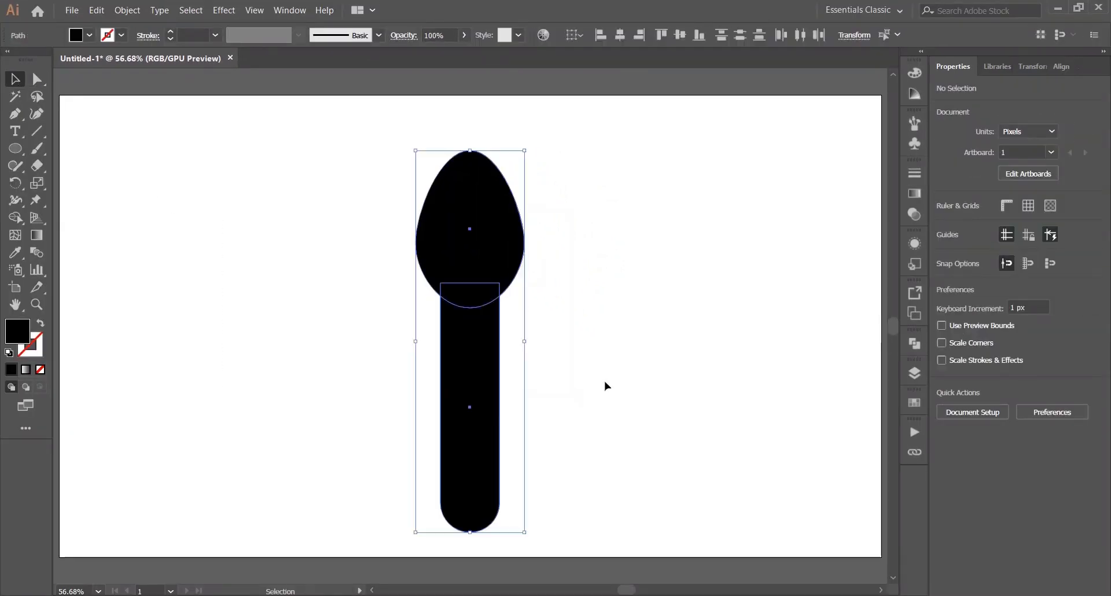
pyautogui.click(1059, 347)
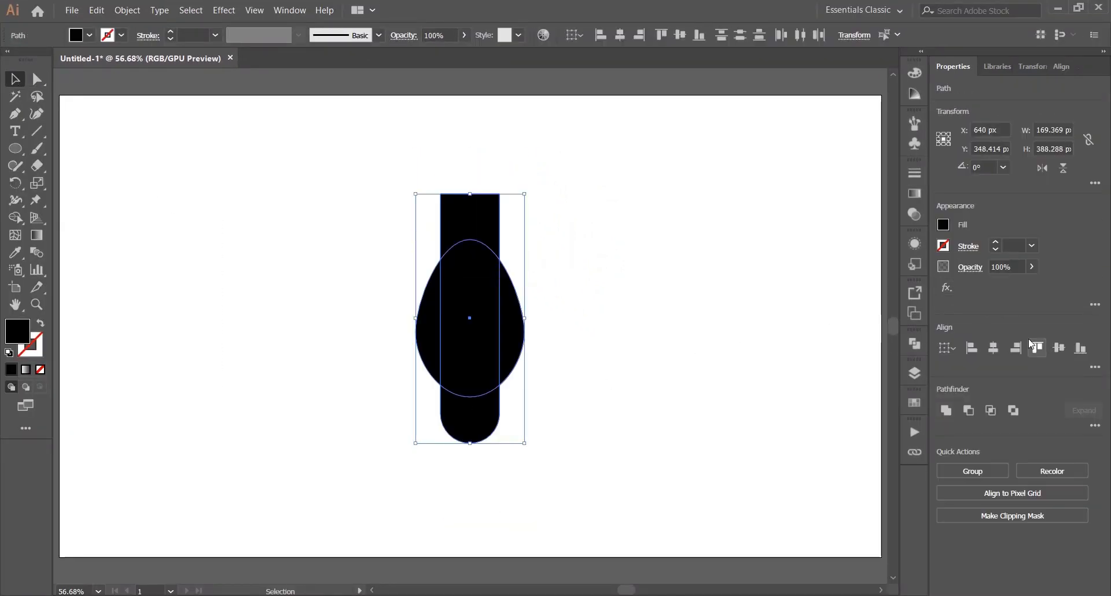
pyautogui.hotkey('ctrl', 'z')
pyautogui.click(698, 256)
# Step: Lower the egg's top anchor point to make the head about 212 px tall
pyautogui.click(471, 228)
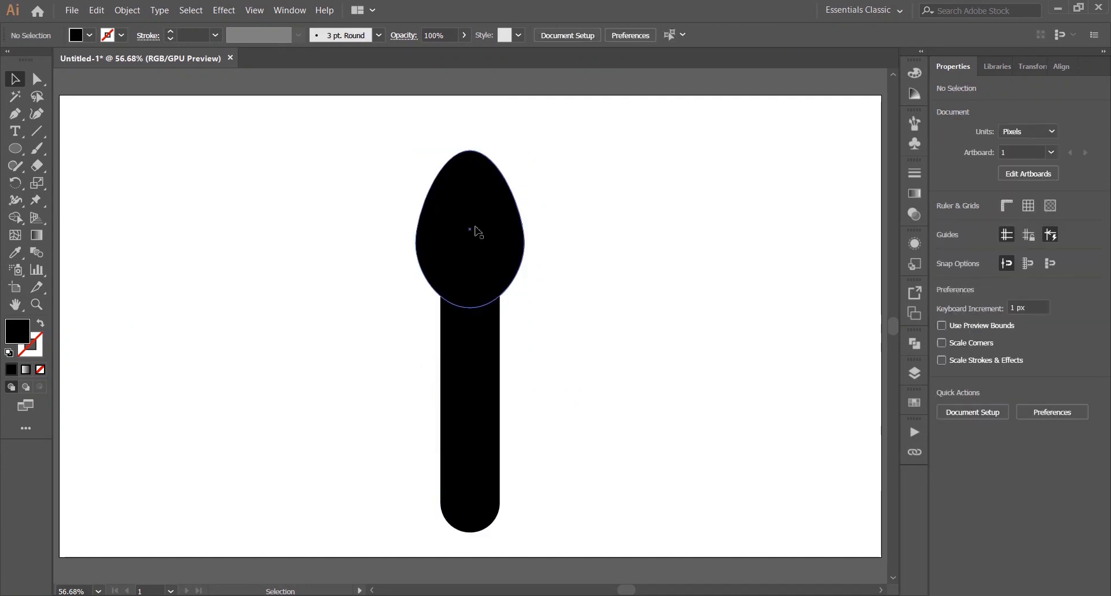
pyautogui.click(599, 203)
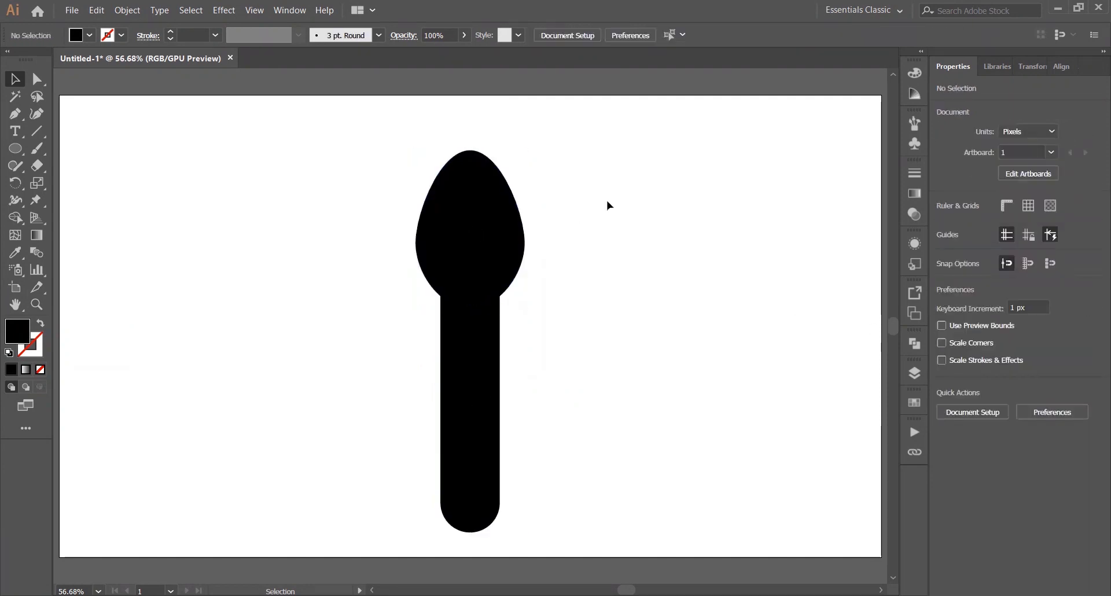
pyautogui.click(476, 229)
pyautogui.press('a')
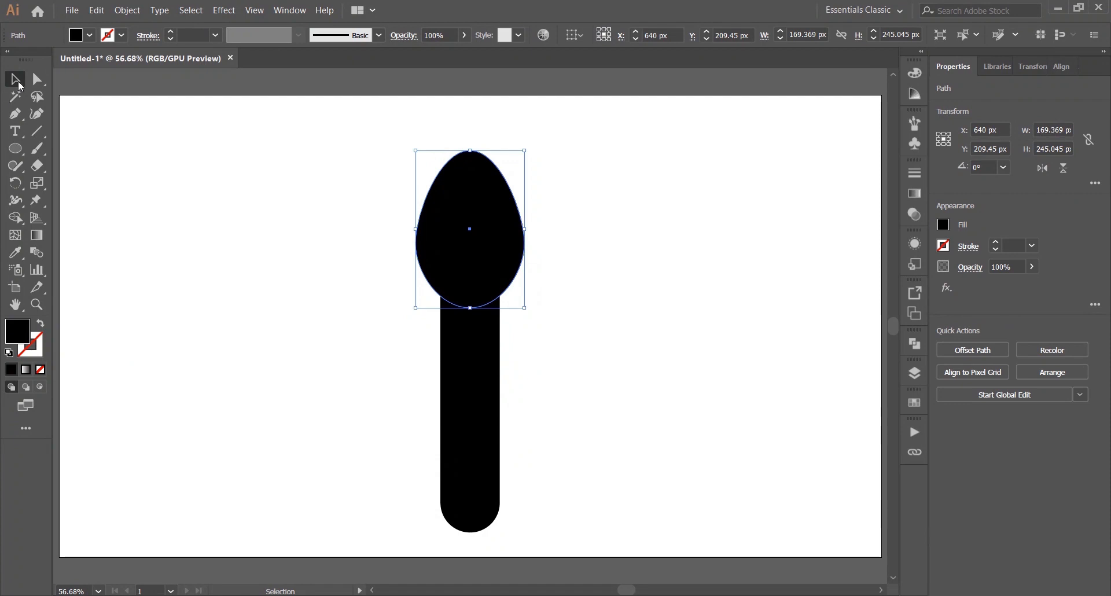
pyautogui.click(470, 151)
pyautogui.moveTo(470, 151); pyautogui.dragTo(469, 172)
pyautogui.click(535, 142)
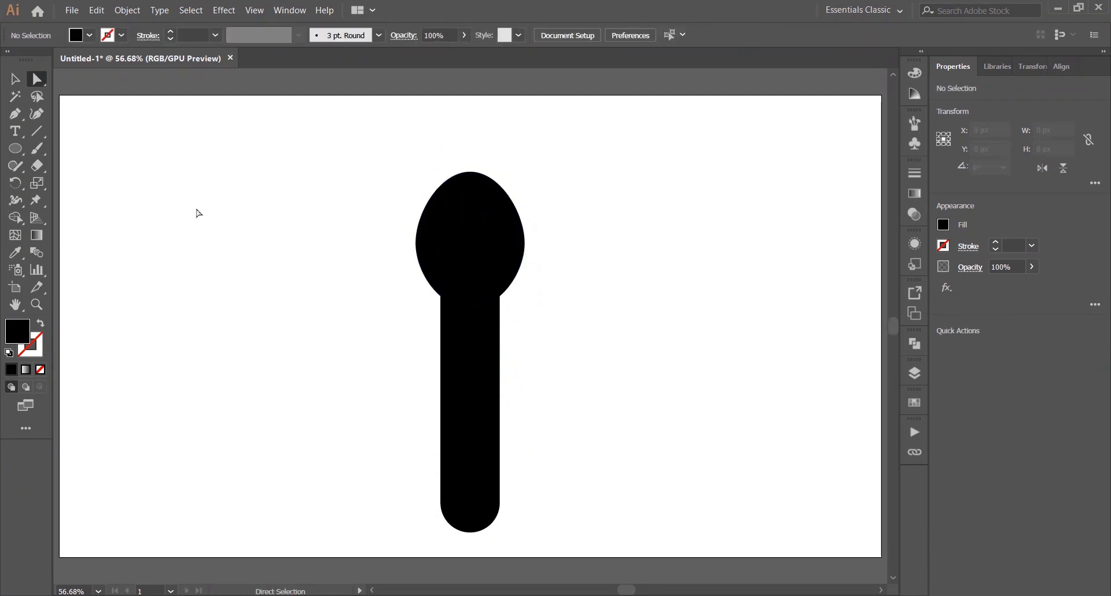
# Step: Fill the egg-shaped head with the darkest brown swatch
pyautogui.click(463, 232)
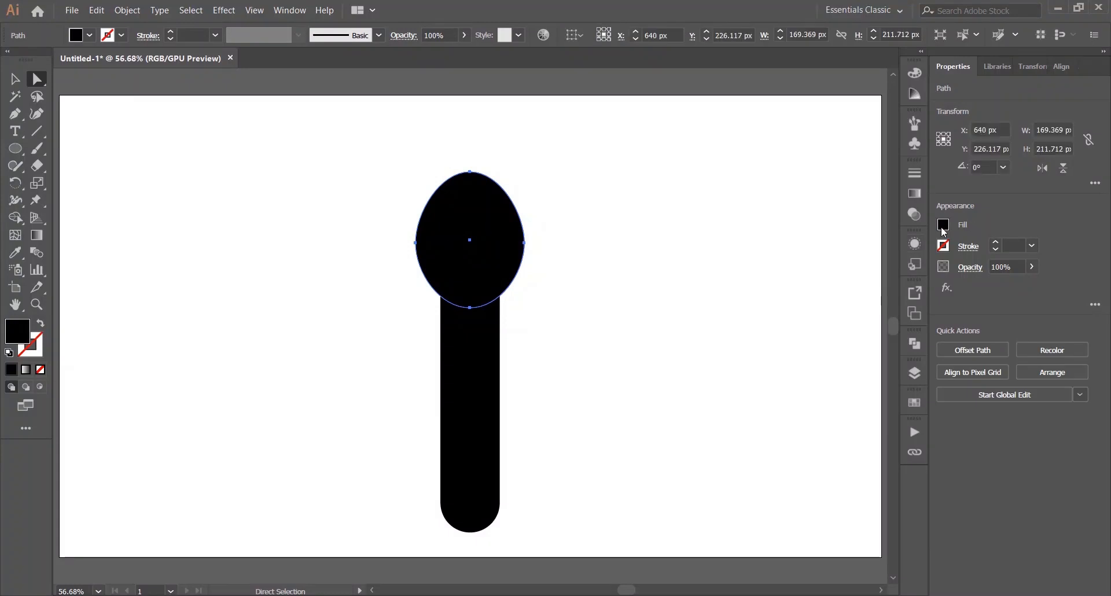
pyautogui.click(942, 225)
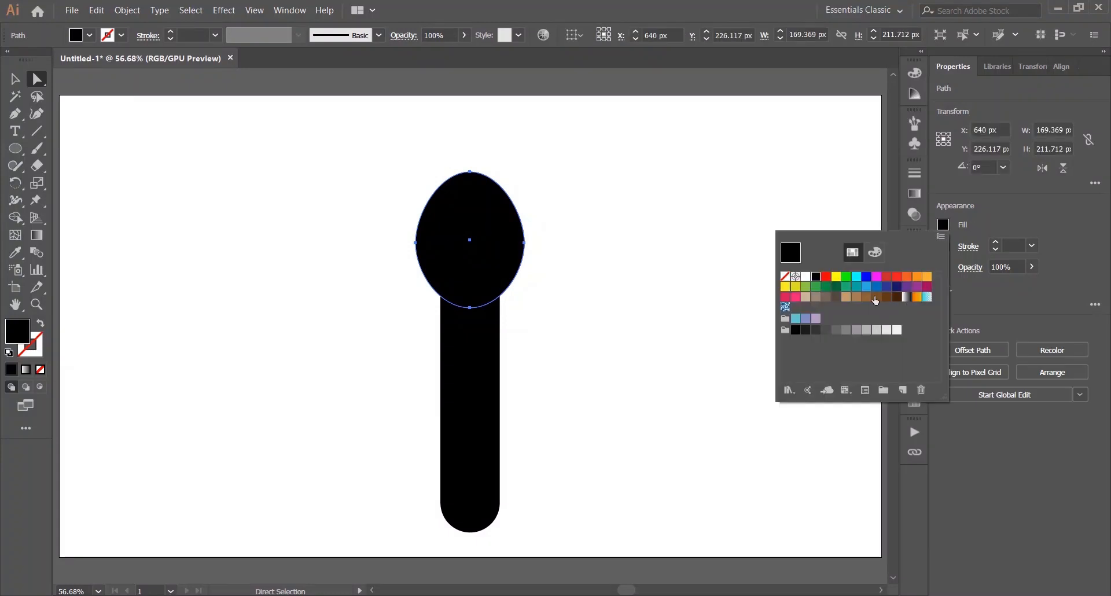
pyautogui.click(874, 299)
pyautogui.click(884, 300)
pyautogui.click(898, 299)
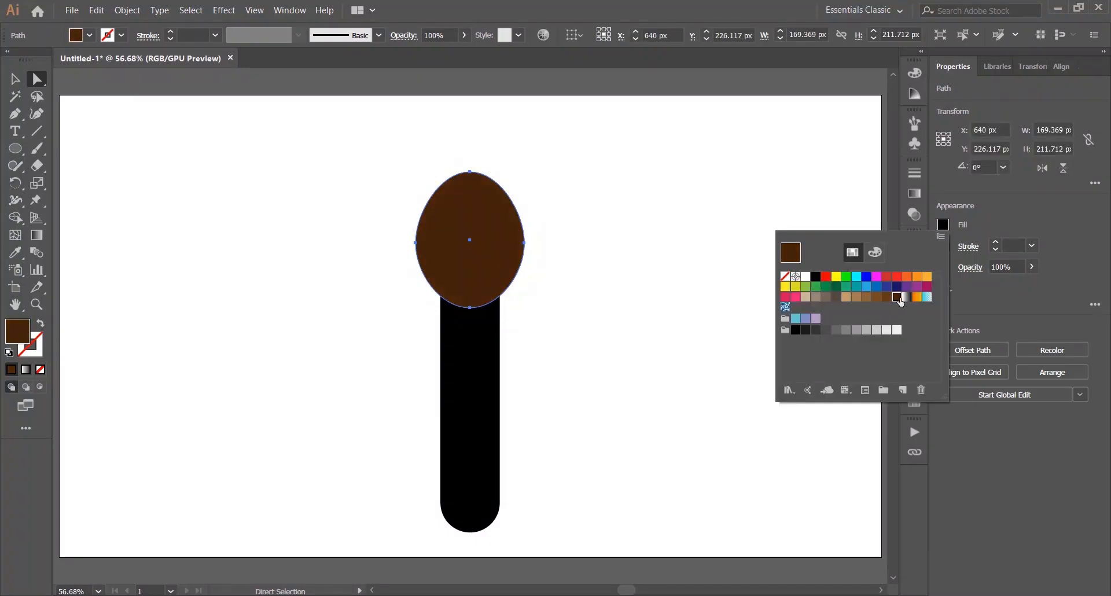
pyautogui.click(673, 217)
# Step: Fill the bar with the light tan swatch
pyautogui.click(470, 405)
pyautogui.click(944, 225)
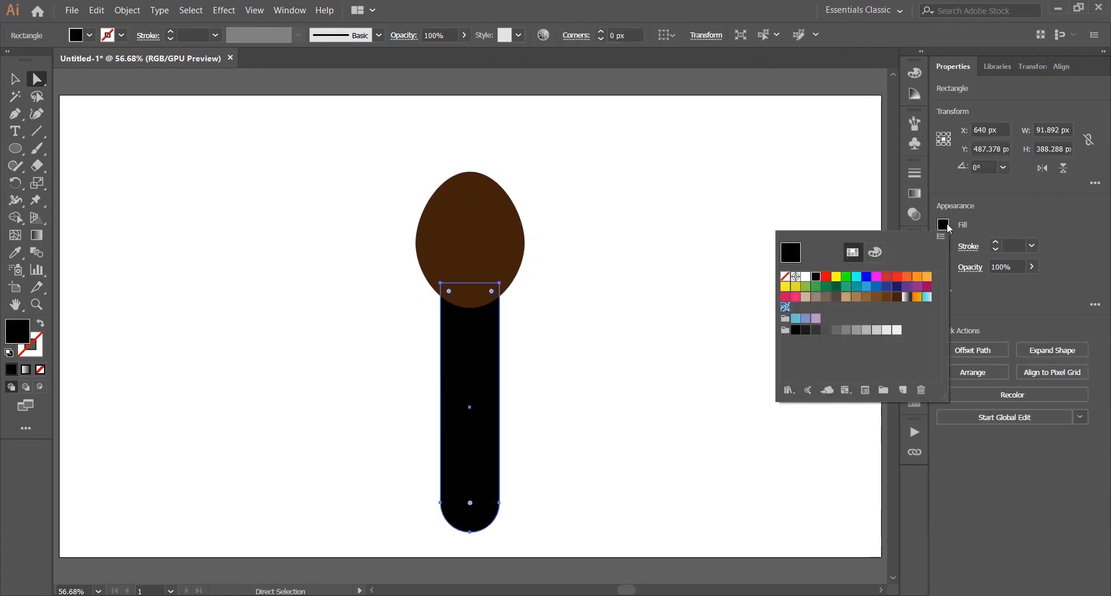
pyautogui.click(846, 298)
pyautogui.click(926, 276)
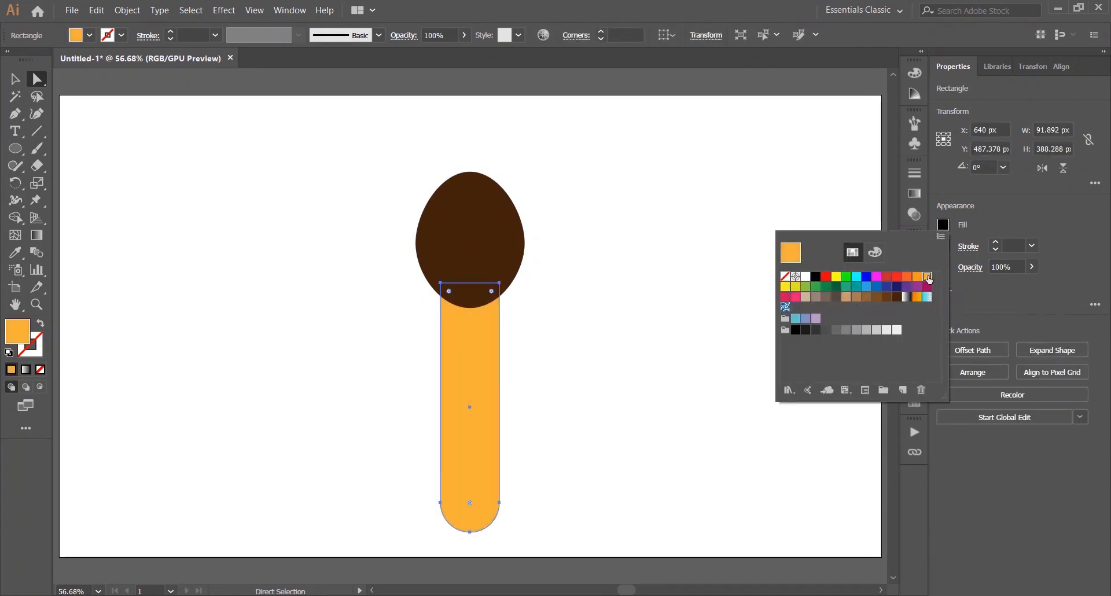
pyautogui.click(847, 299)
pyautogui.press('Escape')
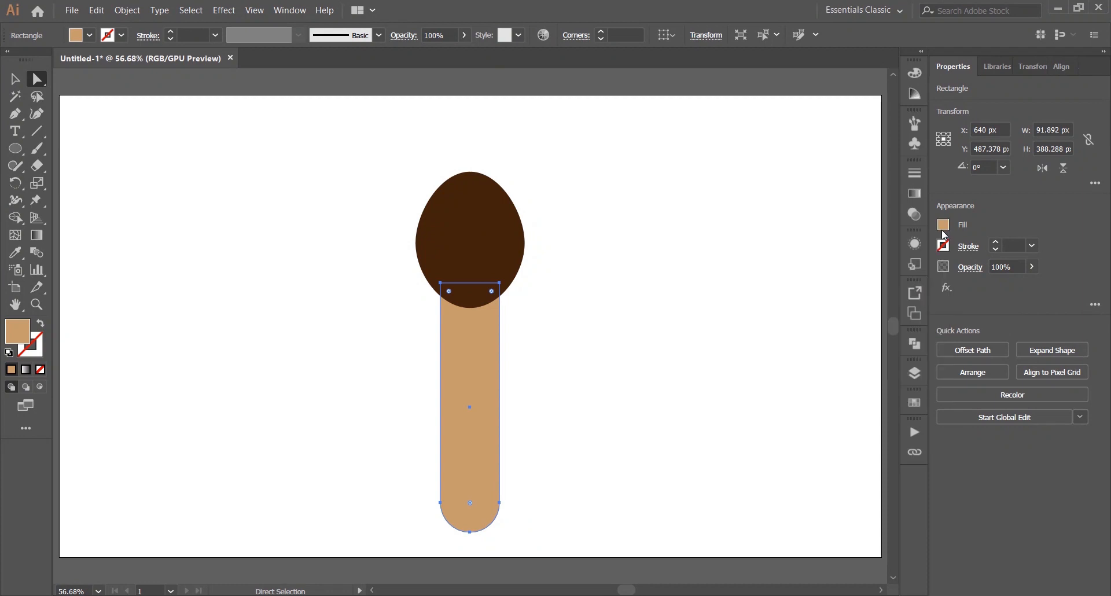
pyautogui.click(580, 298)
# Step: Shorten the tan bar to about 344 px by raising its rounded bottom anchor points
pyautogui.moveTo(333, 162); pyautogui.dragTo(600, 403)
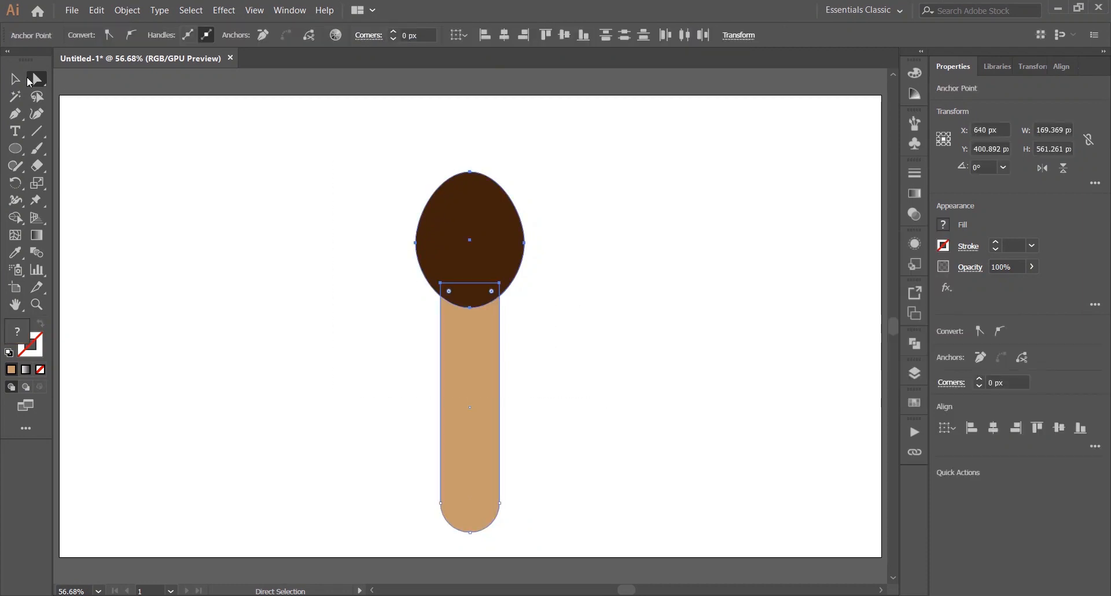
pyautogui.click(14, 78)
pyautogui.click(362, 404)
pyautogui.moveTo(362, 404); pyautogui.dragTo(514, 551)
pyautogui.click(37, 78)
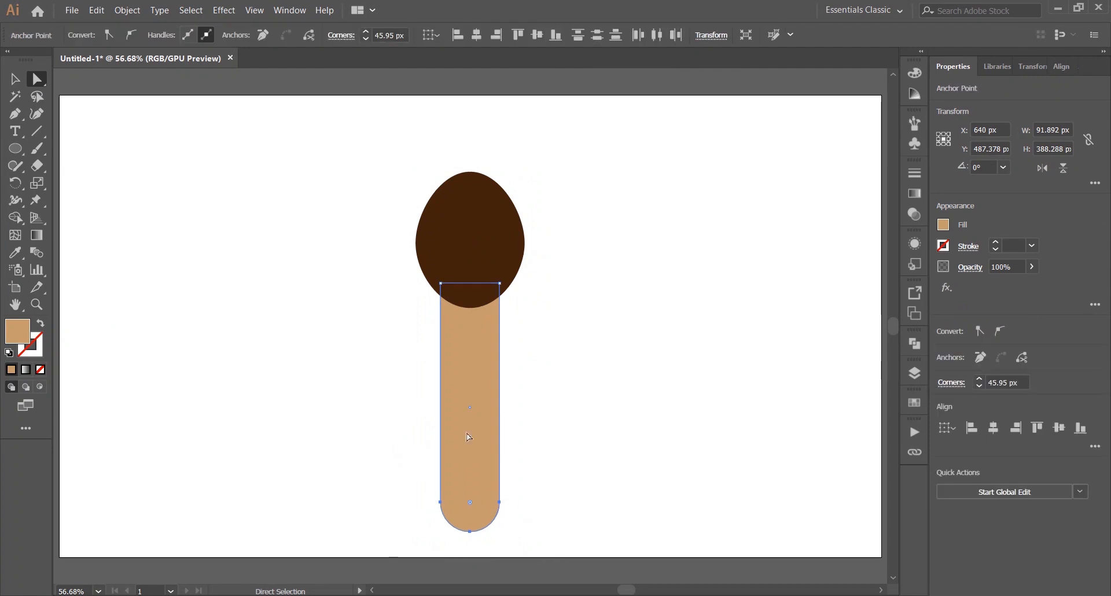
pyautogui.hotkey('shift', 'Up')
pyautogui.hotkey('shift', 'Up')
pyautogui.hotkey('shift', 'Up')
pyautogui.hotkey('shift', 'Up')
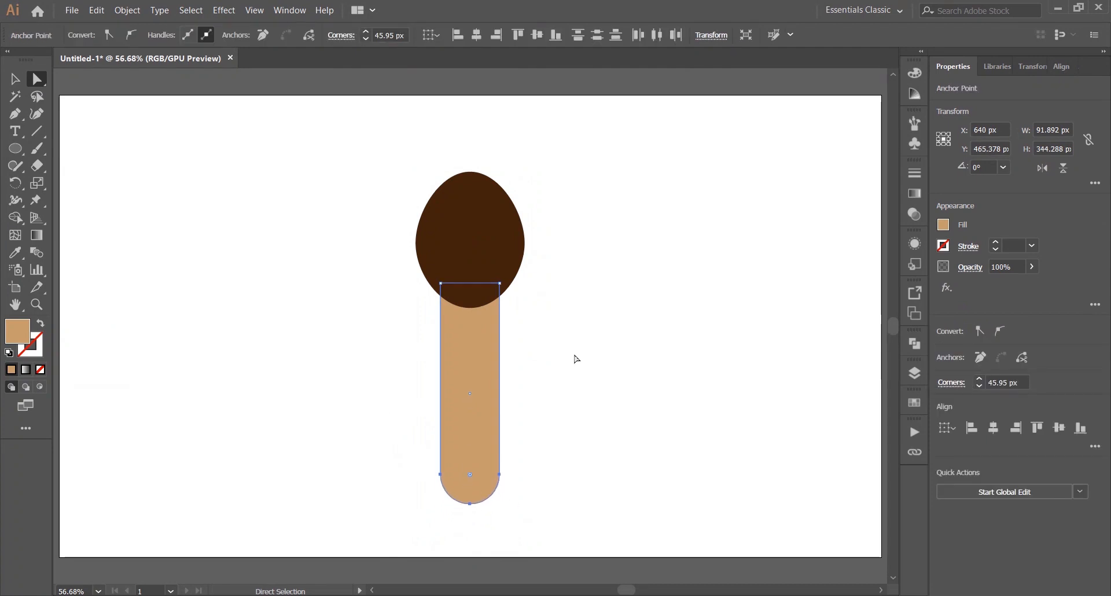
# Step: Move the head and bar together straight down to free space above them
pyautogui.moveTo(317, 175); pyautogui.dragTo(628, 545)
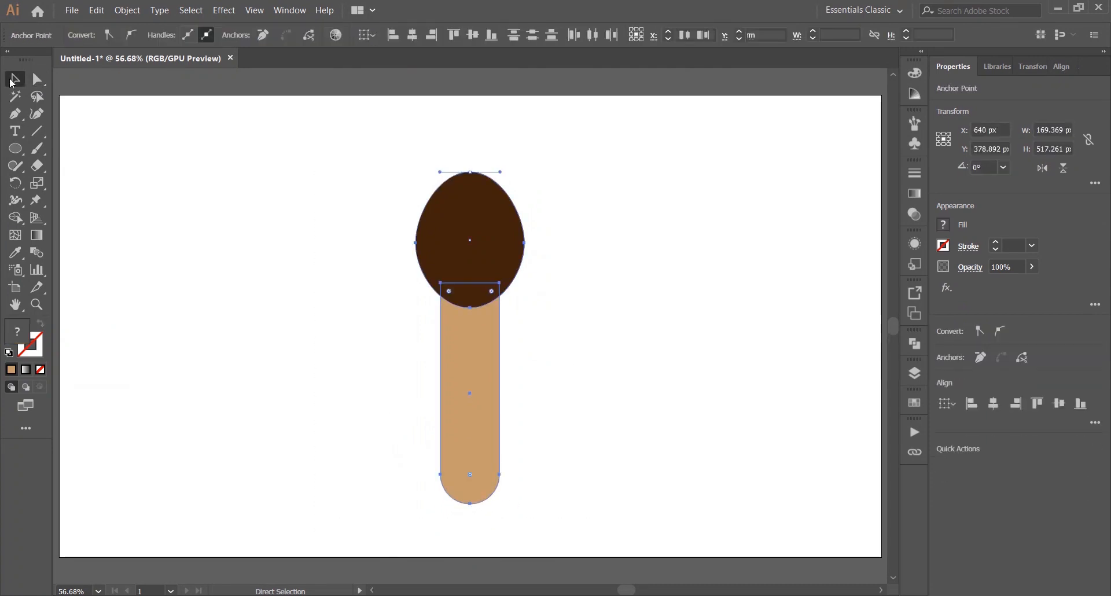
pyautogui.click(13, 82)
pyautogui.click(471, 260)
pyautogui.hotkey('ctrl', 'a')
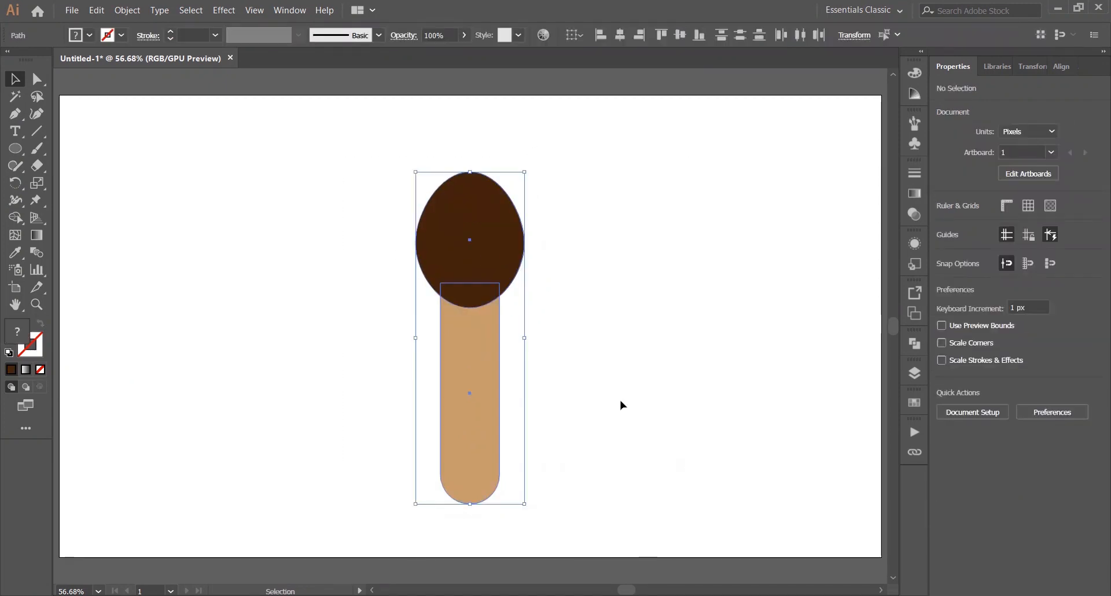
pyautogui.moveTo(469, 405); pyautogui.dragTo(470, 443)
pyautogui.click(626, 216)
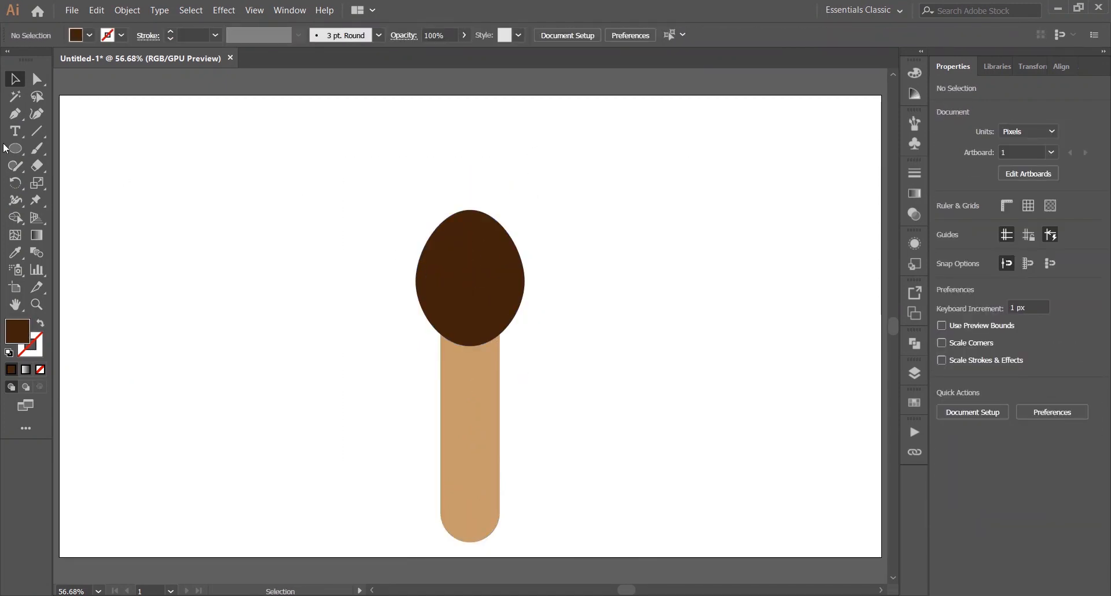
# Step: Set the fill to red and draw a circle about 168 px wide on the empty area left of the brown head
pyautogui.click(39, 150)
pyautogui.click(943, 225)
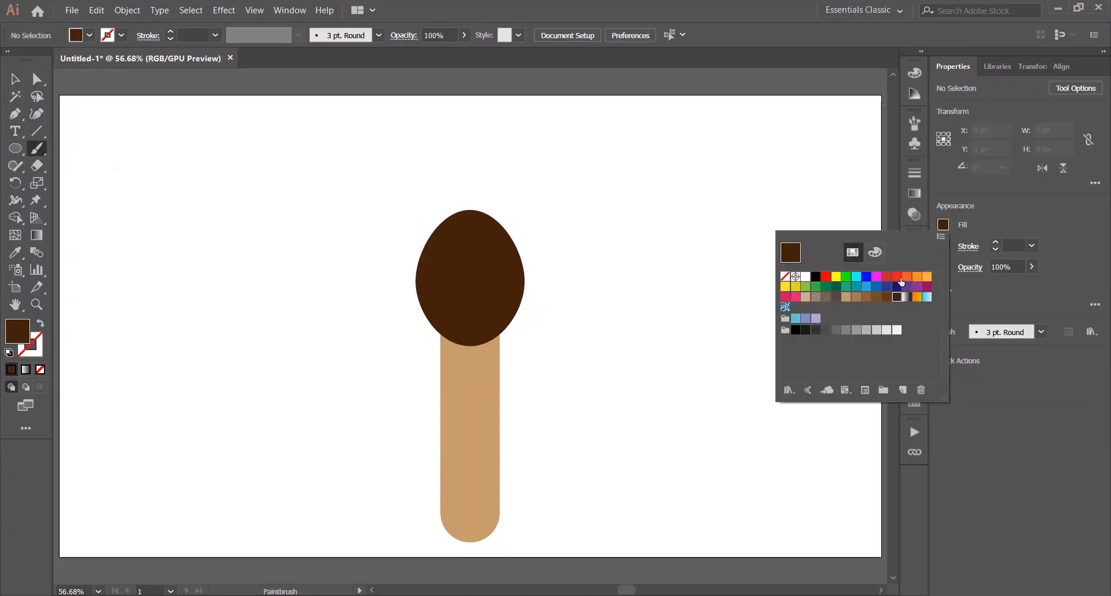
pyautogui.click(898, 278)
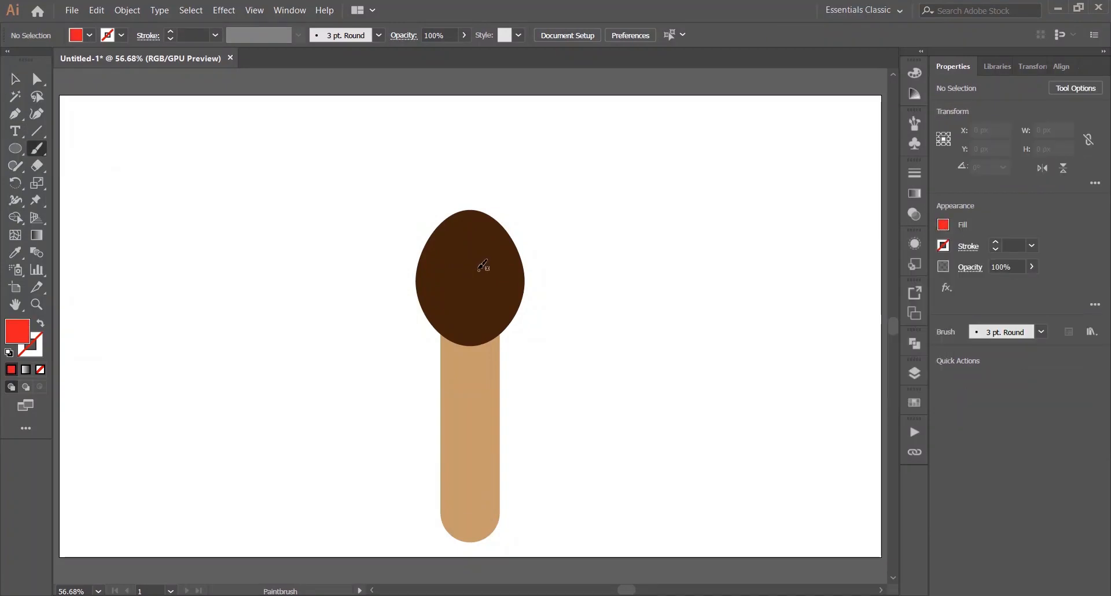
pyautogui.click(16, 149)
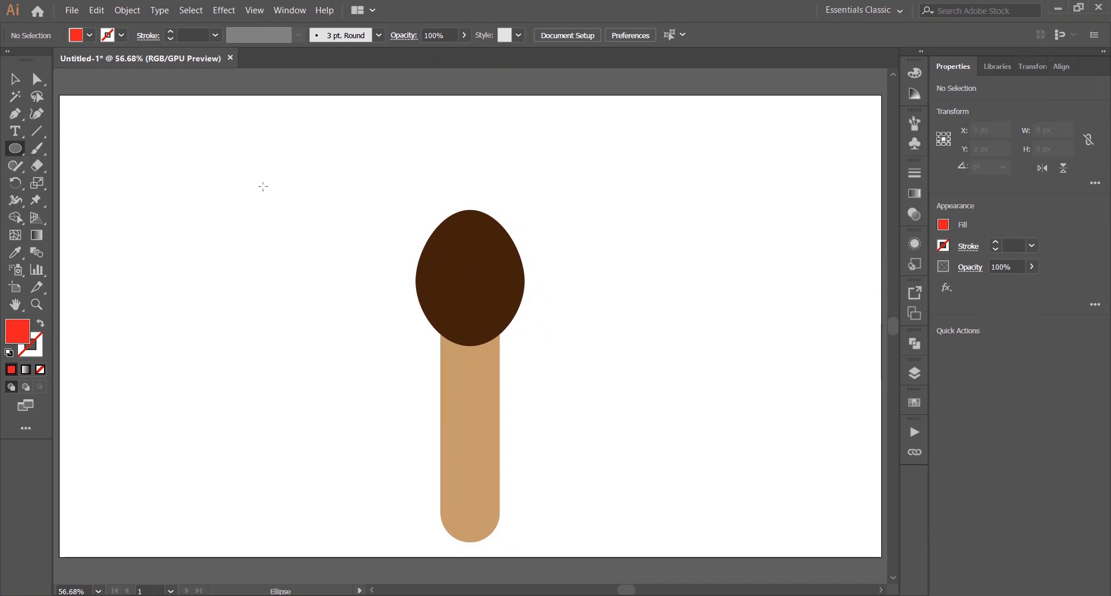
pyautogui.moveTo(315, 271)
pyautogui.mouseDown()
pyautogui.moveTo(223, 198)
pyautogui.moveTo(268, 277)
pyautogui.moveTo(262, 271)
pyautogui.mouseUp()
# Step: Stretch the red circle's top anchor point upward into a drop shape about 280 px tall
pyautogui.press('a')
pyautogui.moveTo(234, 168); pyautogui.dragTo(316, 147)
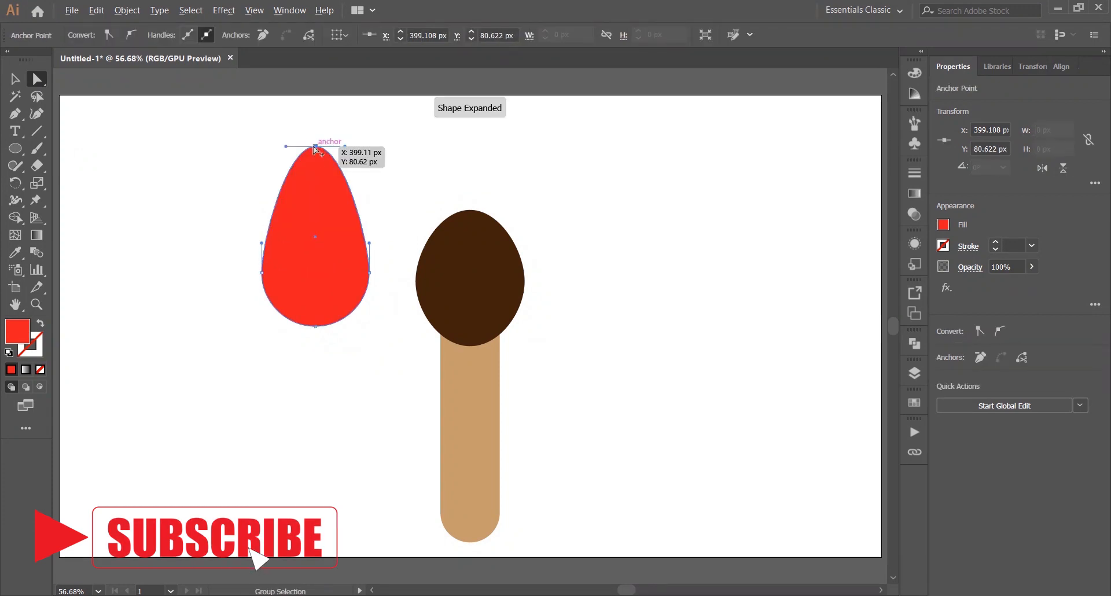
pyautogui.press('v')
pyautogui.click(98, 123)
# Step: Scale the red drop to about 108 × 181 px and place it horizontally centred over the upper part of the brown head
pyautogui.click(322, 264)
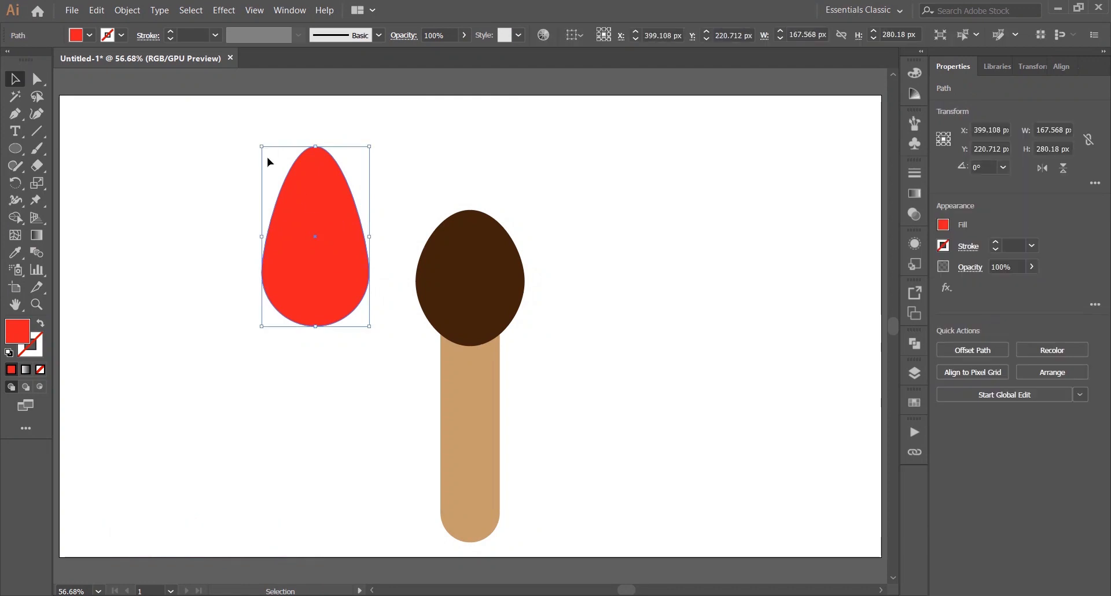
pyautogui.moveTo(264, 146); pyautogui.dragTo(280, 178)
pyautogui.moveTo(322, 226); pyautogui.dragTo(489, 223)
pyautogui.click(570, 179)
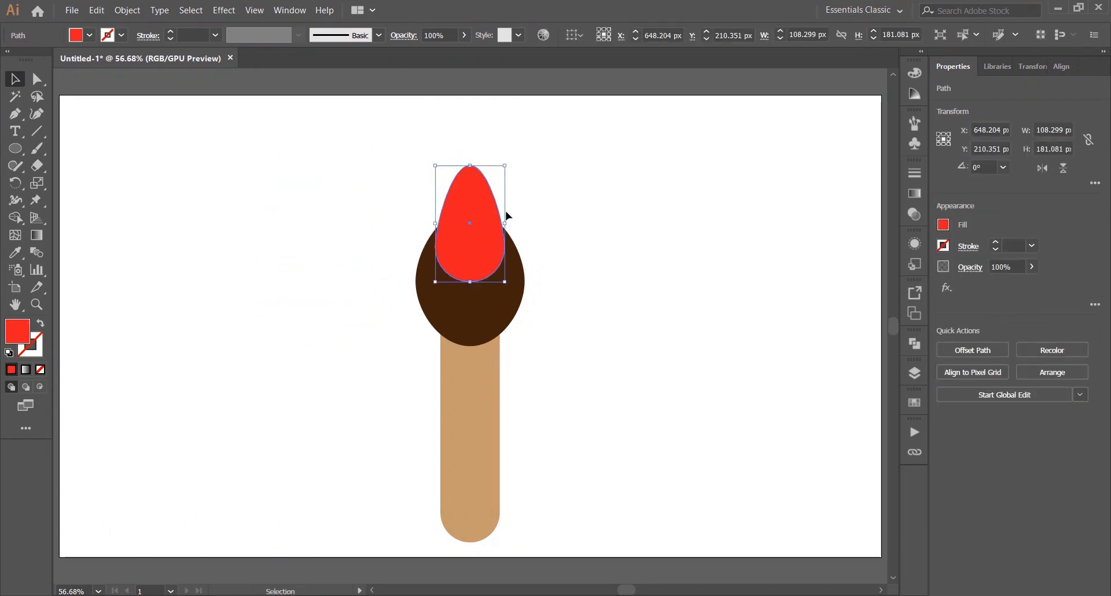
pyautogui.click(505, 213)
pyautogui.click(480, 230)
pyautogui.click(532, 189)
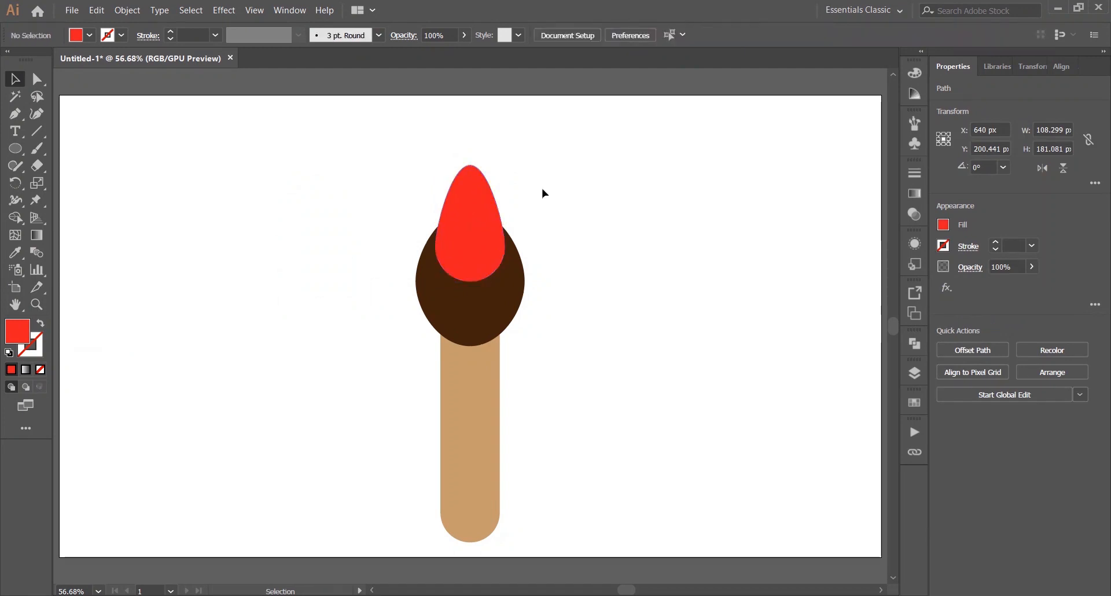
# Step: Try converting the red drop's top anchor point into a sharp corner and undo the change
pyautogui.click(490, 222)
pyautogui.click(530, 201)
pyautogui.scroll(1, 530, 201)
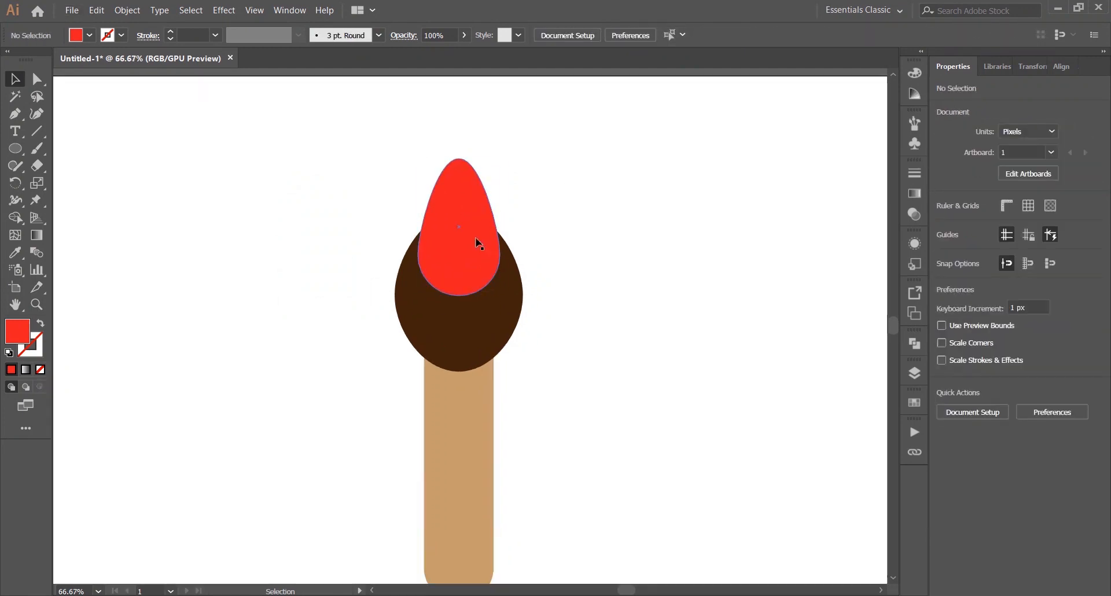
pyautogui.click(476, 240)
pyautogui.click(565, 190)
pyautogui.scroll(1, 531, 202)
pyautogui.click(446, 223)
pyautogui.press('p')
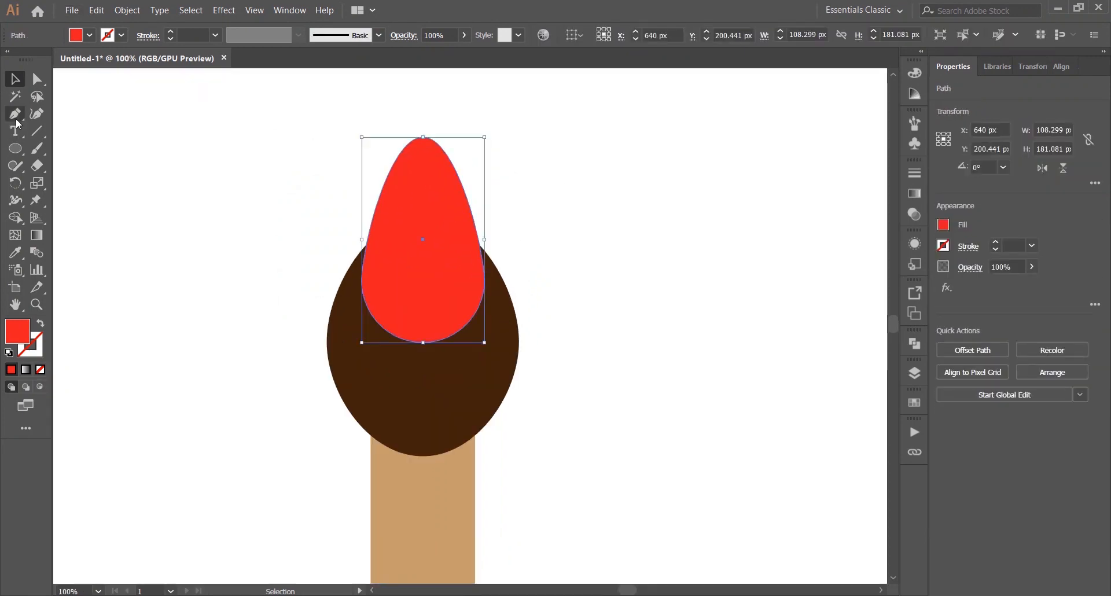
pyautogui.keyDown('alt'); pyautogui.click(422, 137); pyautogui.keyUp('alt')
pyautogui.press('v')
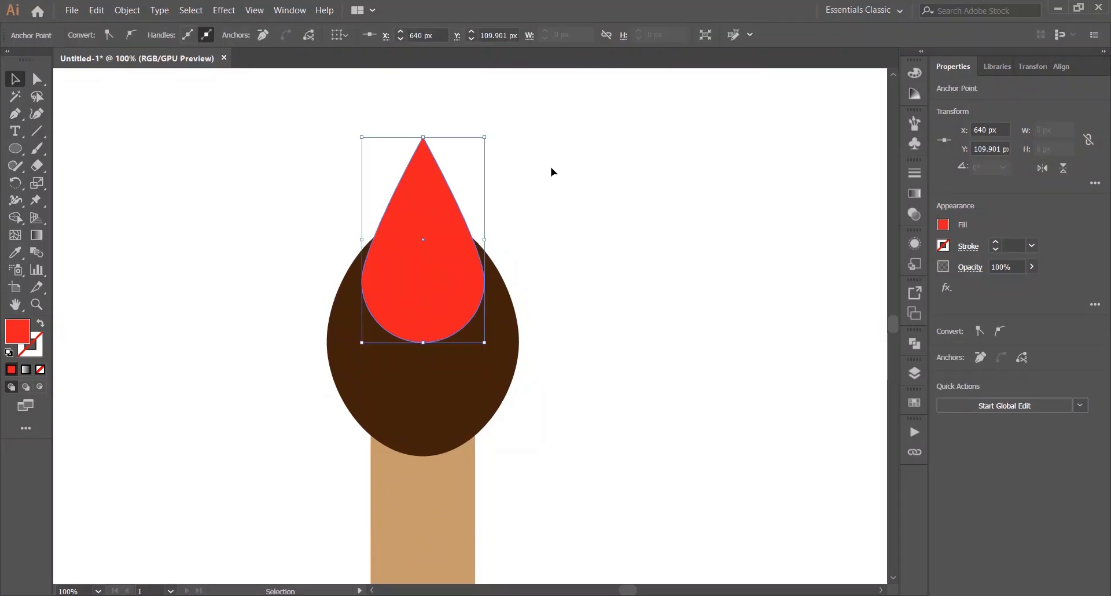
pyautogui.click(553, 167)
pyautogui.scroll(-1, 565, 160)
pyautogui.scroll(-1, 564, 158)
pyautogui.hotkey('ctrl', 'z')
pyautogui.hotkey('ctrl', 'z')
pyautogui.click(589, 130)
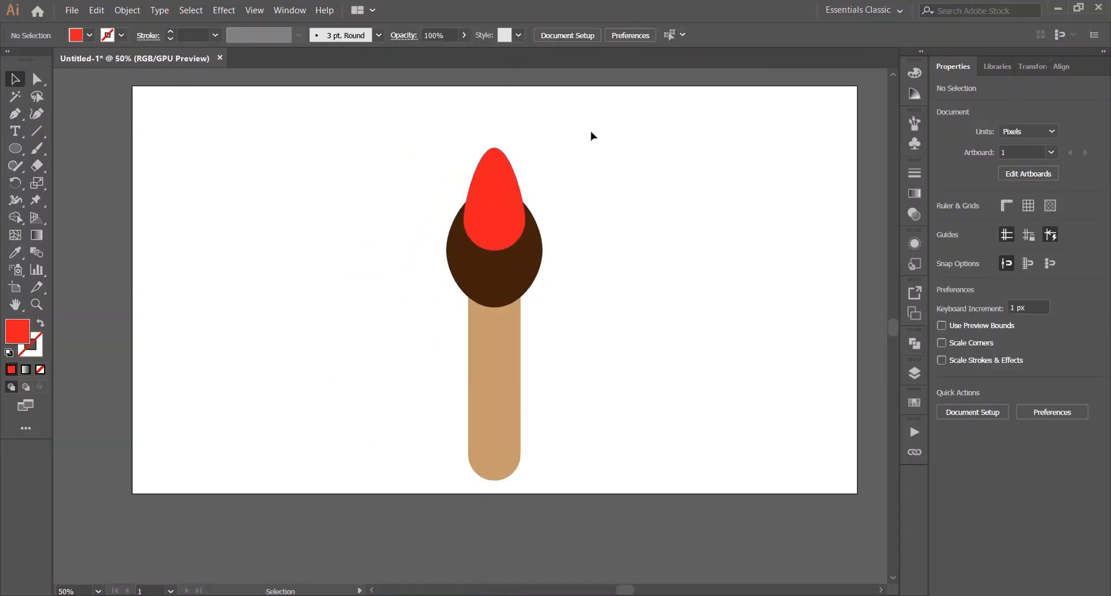
# Step: Duplicate the red drop over the brown head and fill the copy with orange
pyautogui.moveTo(502, 196); pyautogui.dragTo(492, 229)
pyautogui.click(591, 199)
pyautogui.press('p')
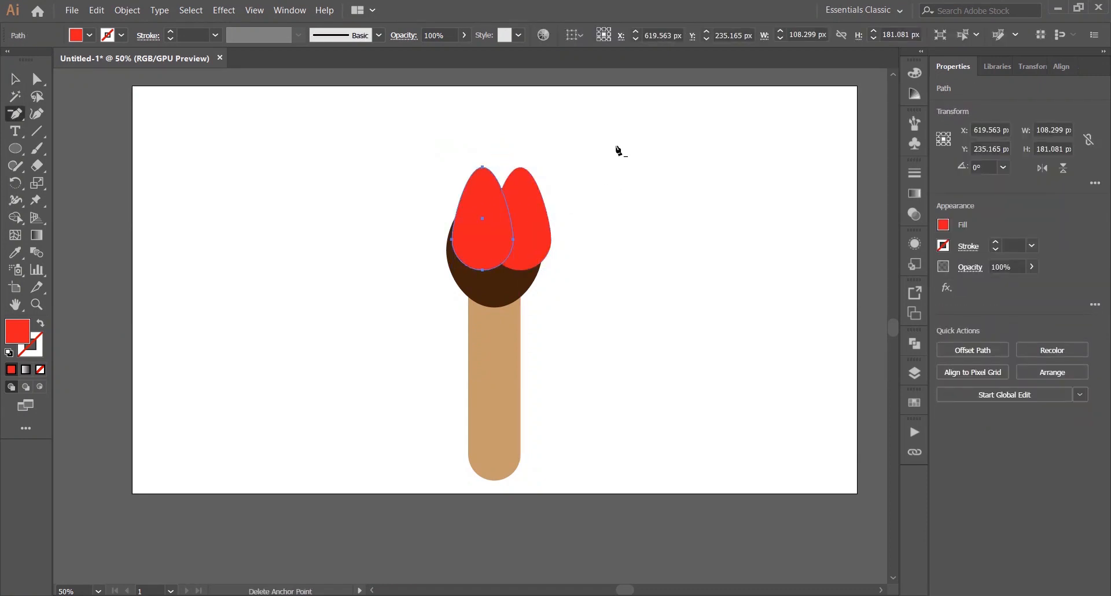
pyautogui.click(15, 79)
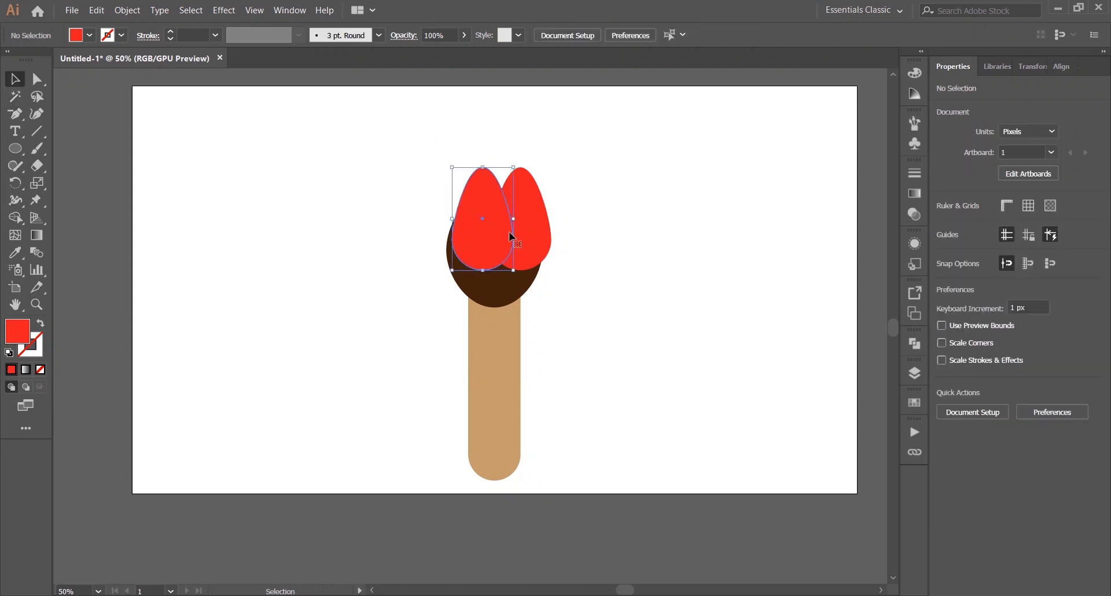
pyautogui.click(943, 225)
pyautogui.click(906, 276)
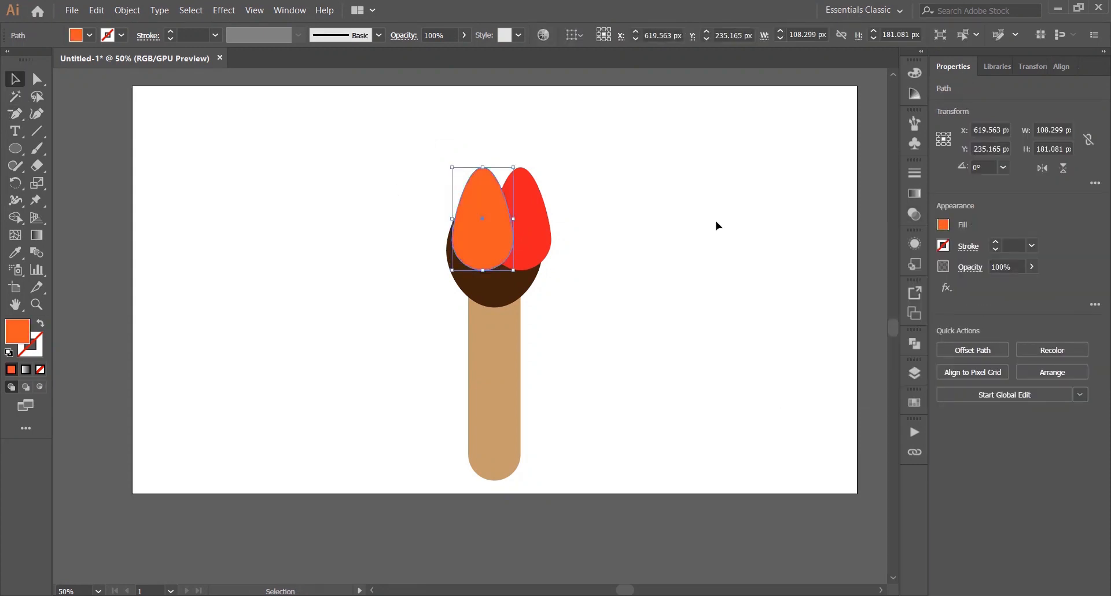
# Step: Enlarge the red drop centred over the head and fit the orange drop inside it at about 135 × 226 px
pyautogui.click(559, 219)
pyautogui.moveTo(515, 233); pyautogui.dragTo(507, 228)
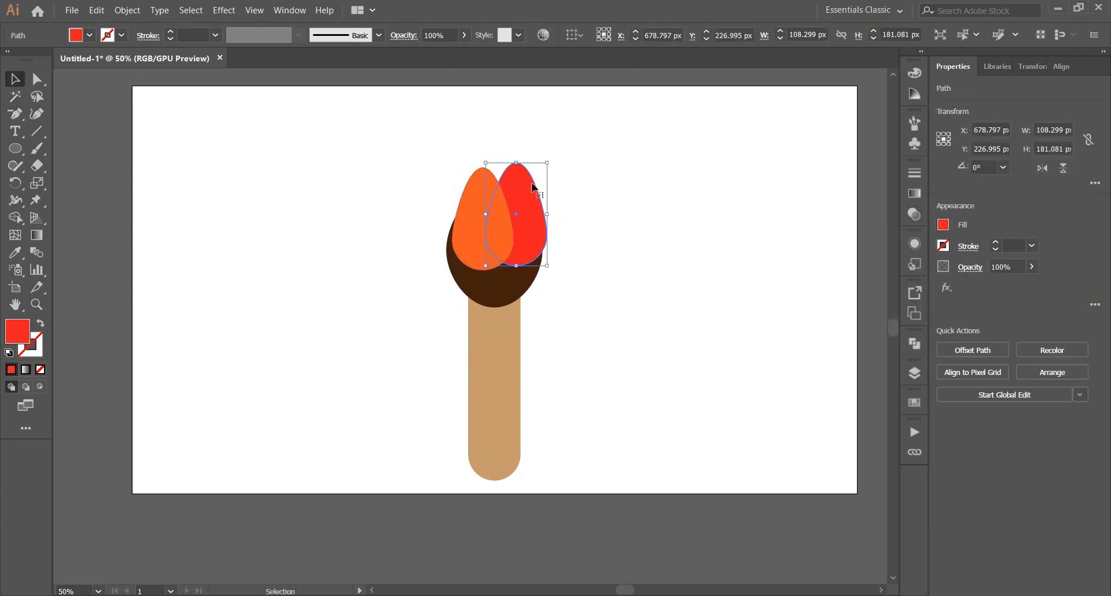
pyautogui.moveTo(487, 160); pyautogui.dragTo(475, 147)
pyautogui.moveTo(520, 192); pyautogui.dragTo(489, 193)
pyautogui.click(561, 162)
pyautogui.moveTo(431, 151); pyautogui.dragTo(515, 178)
pyautogui.click(618, 183)
pyautogui.moveTo(454, 139); pyautogui.dragTo(502, 165)
pyautogui.click(656, 190)
pyautogui.click(641, 129)
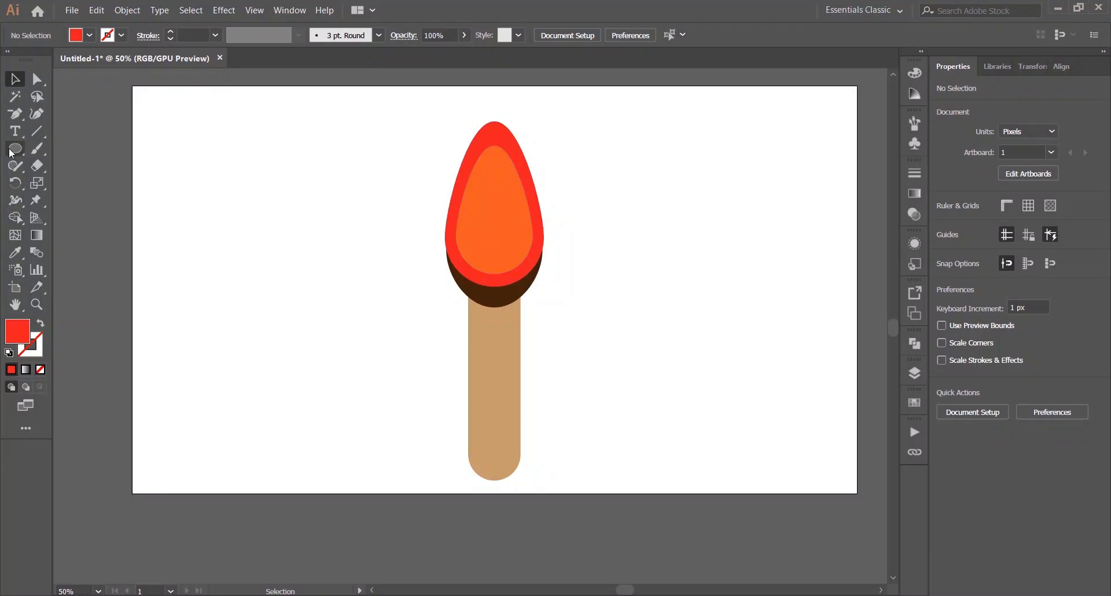
# Step: Try painting a pointed flame tongue off the side of the red drop with the Paintbrush
pyautogui.click(37, 149)
pyautogui.press('v')
pyautogui.click(462, 196)
pyautogui.click(275, 211)
pyautogui.click(37, 149)
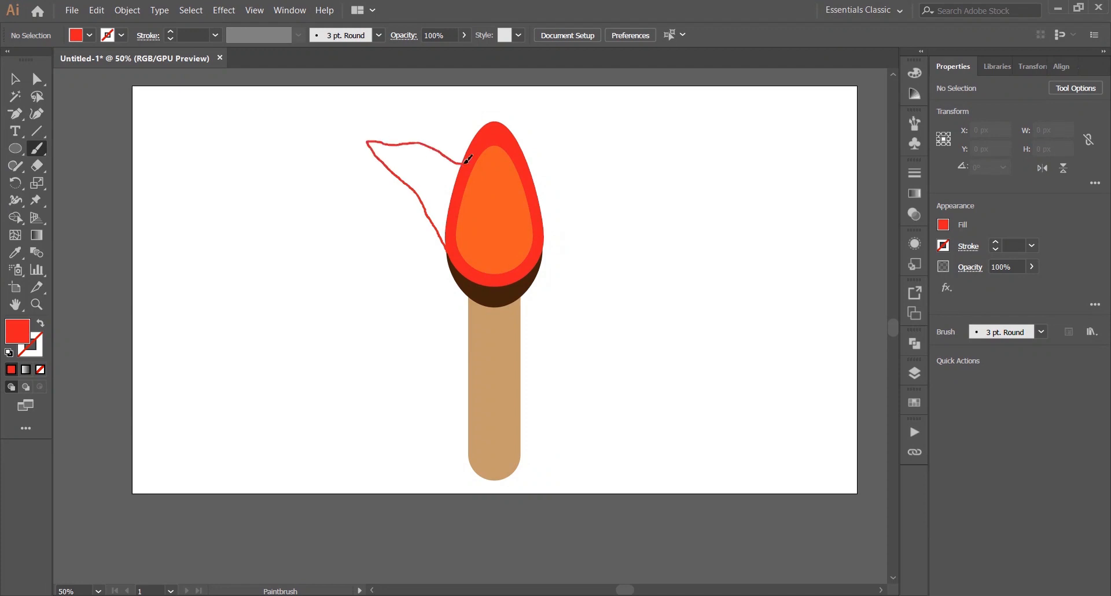
pyautogui.moveTo(466, 160); pyautogui.dragTo(467, 160)
pyautogui.press('v')
pyautogui.hotkey('ctrl', 'z')
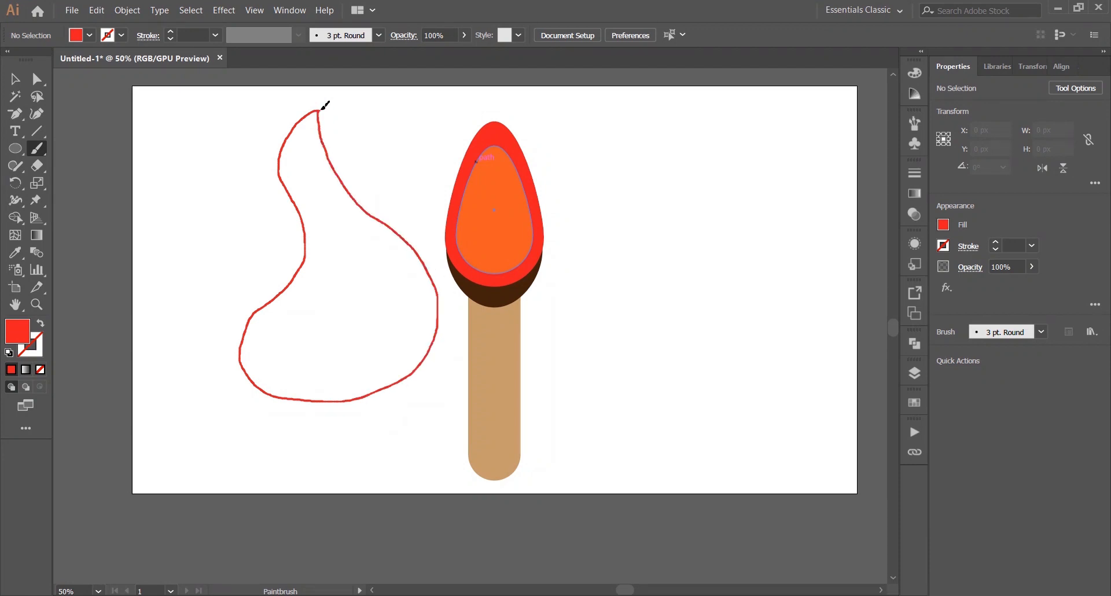
# Step: Paint a curling flame outline about 350 × 515 px on the empty area beside the match and close the path at its tip
pyautogui.moveTo(321, 109); pyautogui.dragTo(330, 110)
pyautogui.click(15, 79)
pyautogui.moveTo(193, 166); pyautogui.dragTo(295, 301)
pyautogui.click(367, 129)
pyautogui.scroll(3, 323, 108)
pyautogui.moveTo(323, 108); pyautogui.dragTo(399, 208)
pyautogui.moveTo(15, 114); pyautogui.dragTo(56, 117)
pyautogui.keyDown('ctrl'); pyautogui.click(368, 200); pyautogui.keyUp('ctrl')
pyautogui.scroll(3, 369, 200)
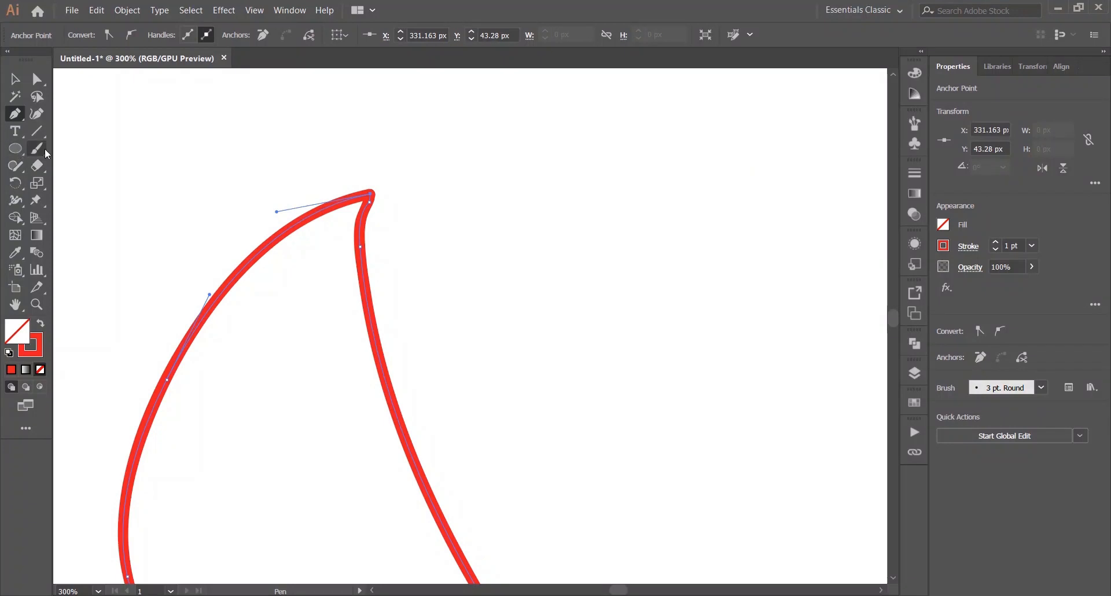
# Step: Even out the flame outline just below its tip with the Smooth tool
pyautogui.moveTo(37, 148)
pyautogui.mouseDown()
pyautogui.moveTo(15, 167)
pyautogui.moveTo(64, 181)
pyautogui.mouseUp()
pyautogui.click(15, 148)
pyautogui.click(243, 206)
pyautogui.click(36, 78)
pyautogui.click(371, 194)
pyautogui.press('n')
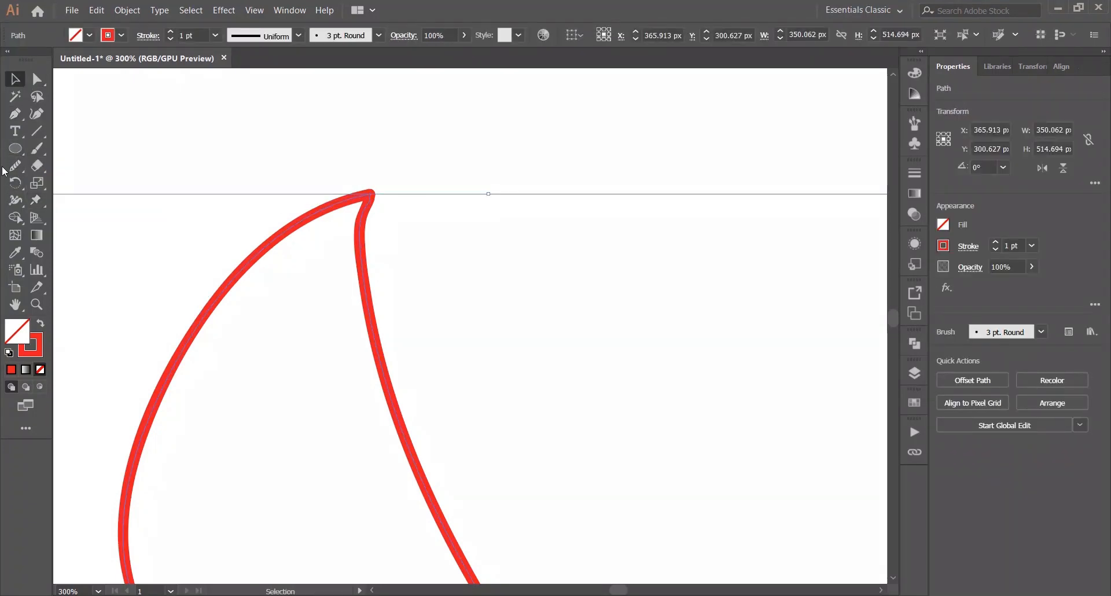
pyautogui.moveTo(357, 224); pyautogui.dragTo(368, 301)
pyautogui.hotkey('ctrl', '-')
pyautogui.hotkey('ctrl', '-')
pyautogui.hotkey('ctrl', '-')
pyautogui.hotkey('ctrl', '-')
pyautogui.hotkey('ctrl', '-')
pyautogui.hotkey('ctrl', '-')
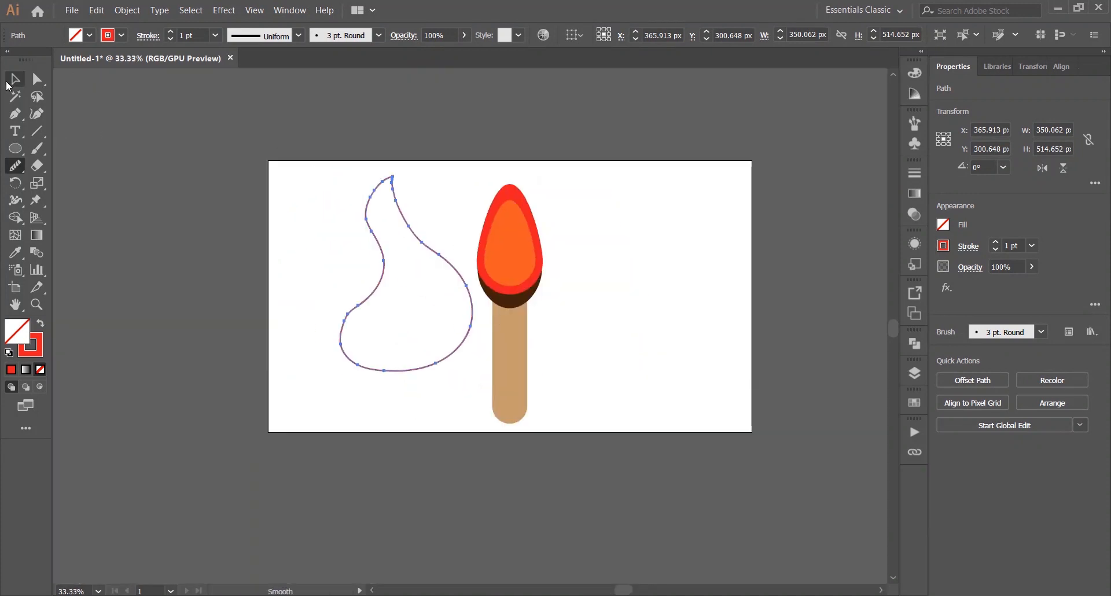
# Step: Swap the flame outline's stroke and fill to make it a solid red shape
pyautogui.click(9, 84)
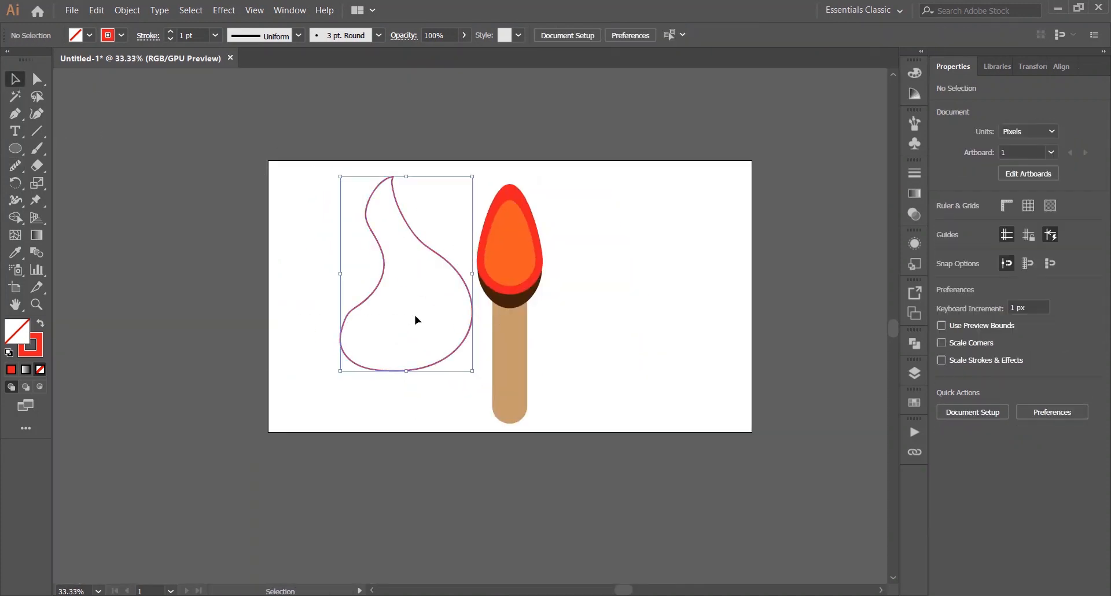
pyautogui.hotkey('shift', 'x')
pyautogui.click(504, 236)
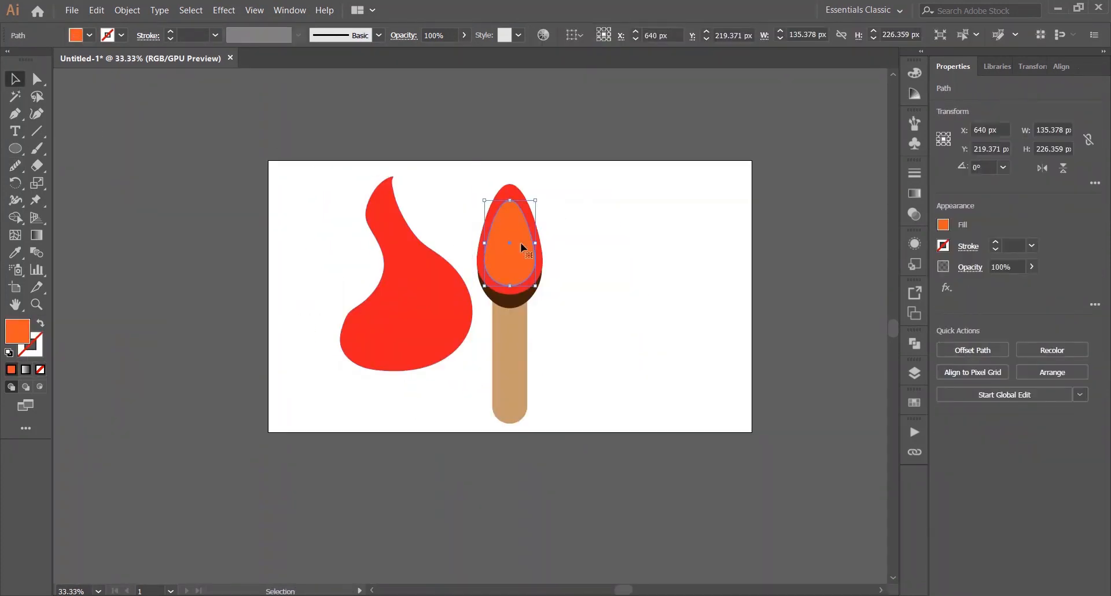
# Step: Place a copy of the red flame scaled to about 257 × 377 px inside it, filled with the drop's orange
pyautogui.click(448, 267)
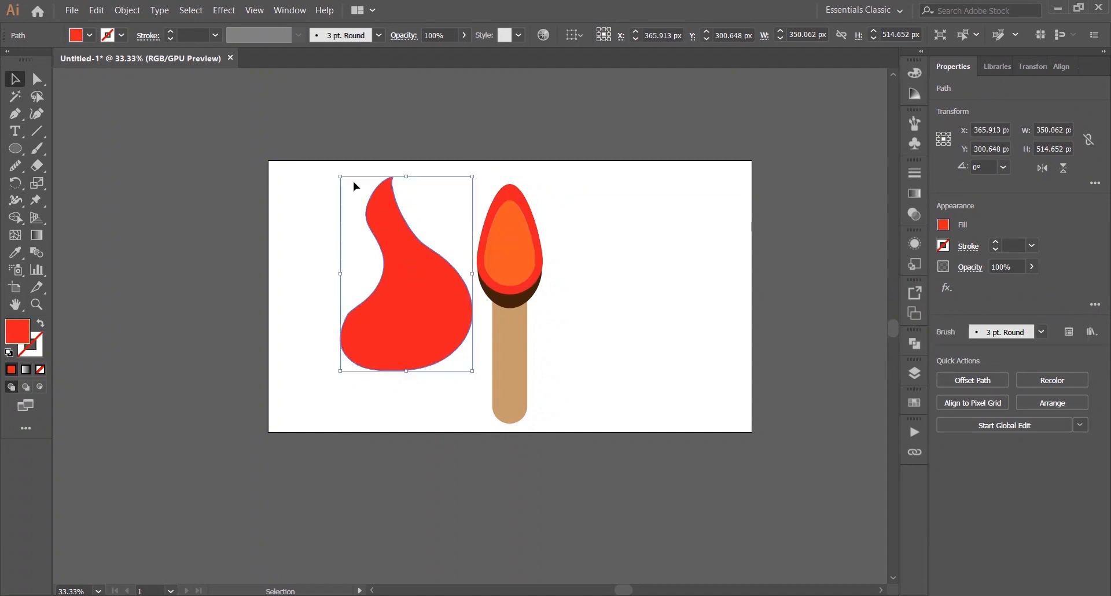
pyautogui.moveTo(342, 177); pyautogui.dragTo(466, 295)
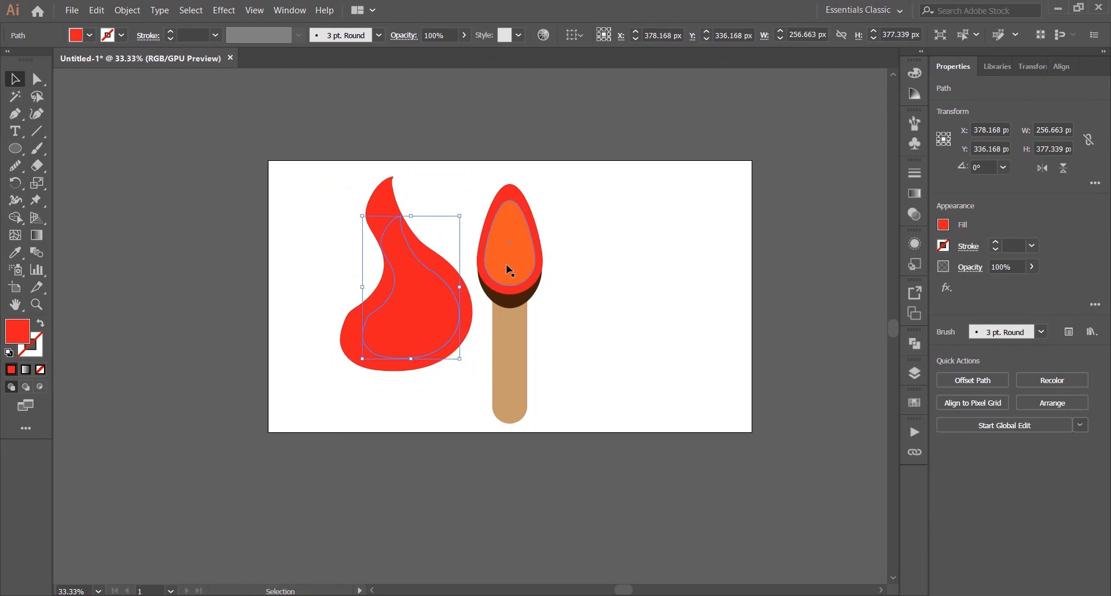
pyautogui.press('i')
pyautogui.click(523, 243)
pyautogui.press('v')
pyautogui.click(464, 173)
# Step: Delete the orange and red drops from the match head
pyautogui.click(503, 218)
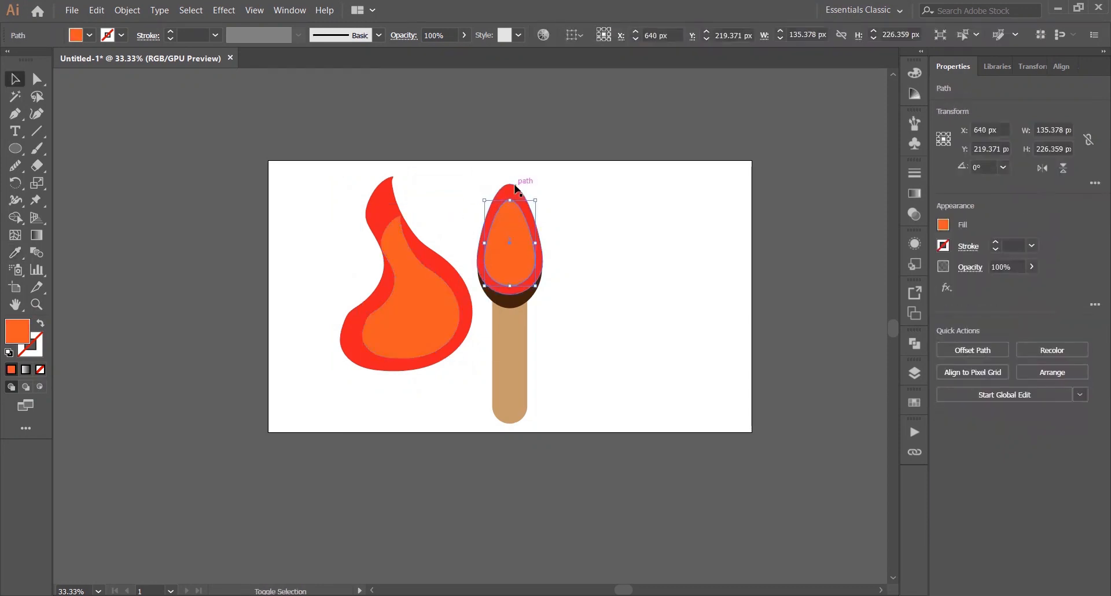
pyautogui.keyDown('shift'); pyautogui.click(514, 190); pyautogui.keyUp('shift')
pyautogui.press('Delete')
# Step: Move the orange flame copy down to the red flame's base, and delete the copy
pyautogui.click(411, 302)
pyautogui.moveTo(411, 303); pyautogui.dragTo(412, 334)
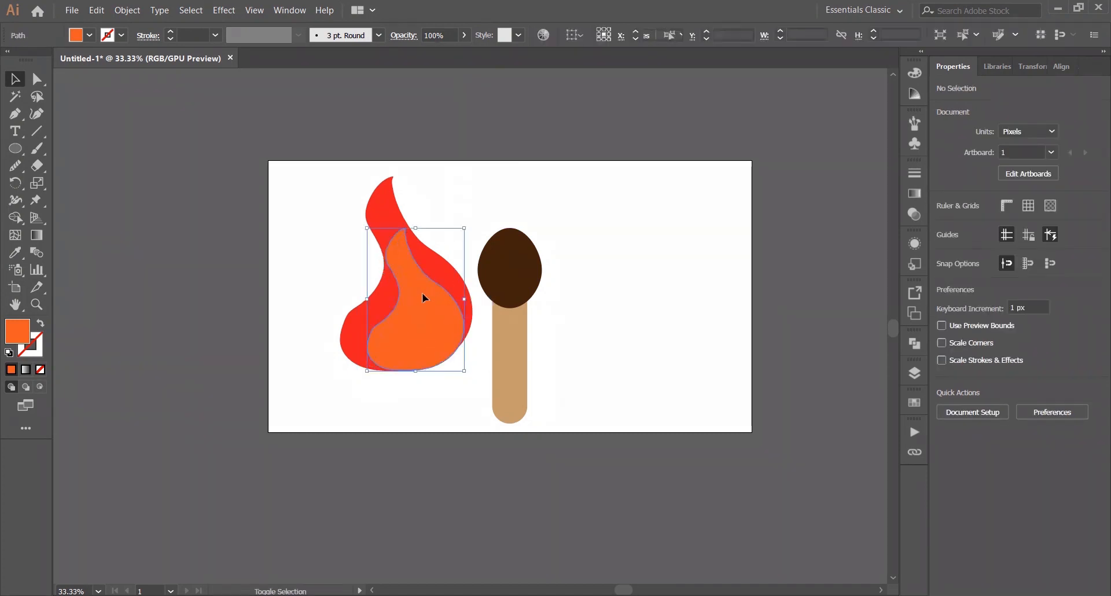
pyautogui.click(485, 204)
pyautogui.click(388, 240)
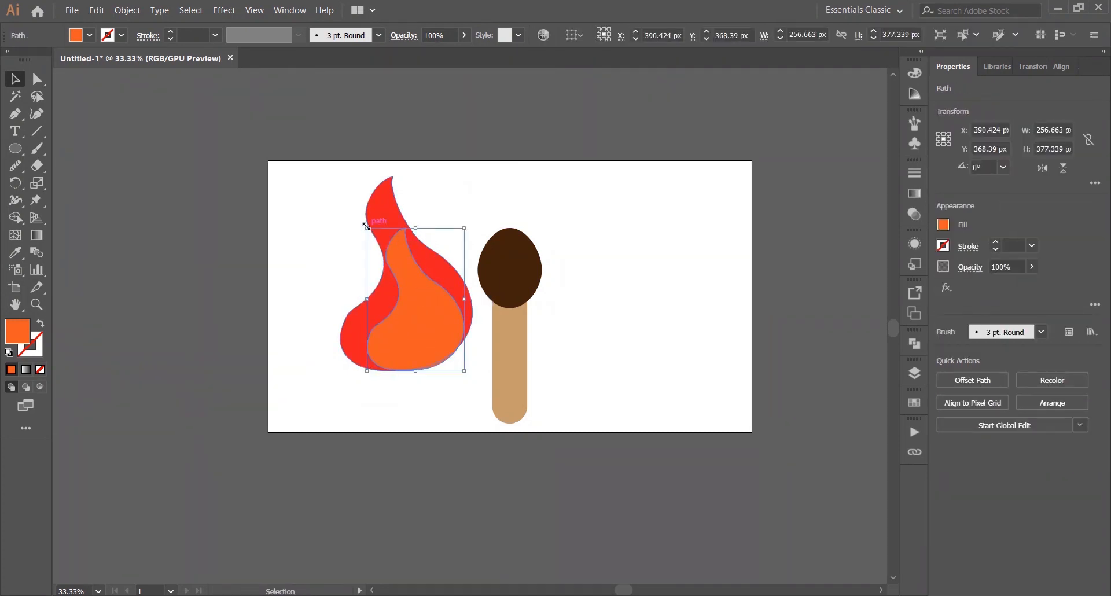
pyautogui.press('Delete')
# Step: Smooth the red flame's contour above its lower-left bulge with the Smooth tool
pyautogui.click(373, 315)
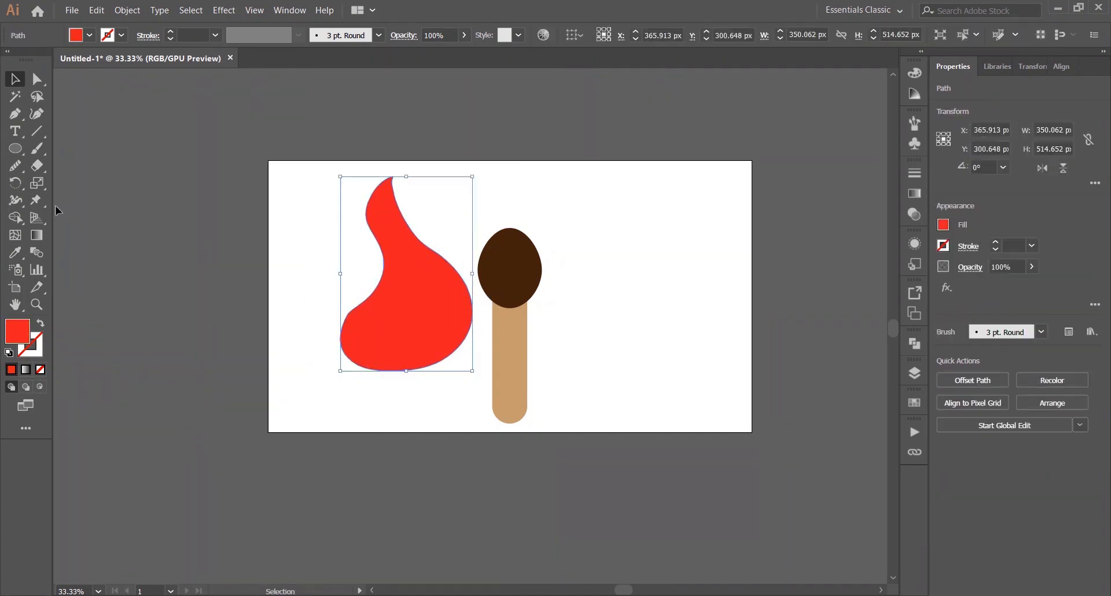
pyautogui.press('n')
pyautogui.scroll(1, 358, 303)
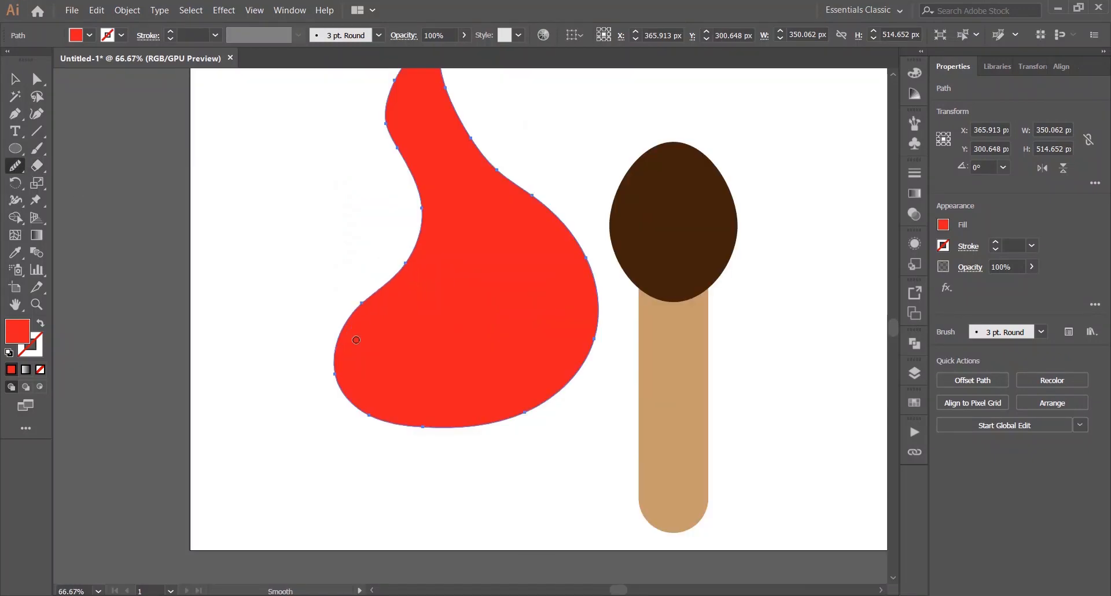
pyautogui.moveTo(398, 266); pyautogui.dragTo(358, 286)
pyautogui.press('v')
pyautogui.click(259, 206)
pyautogui.hotkey('ctrl', 'z')
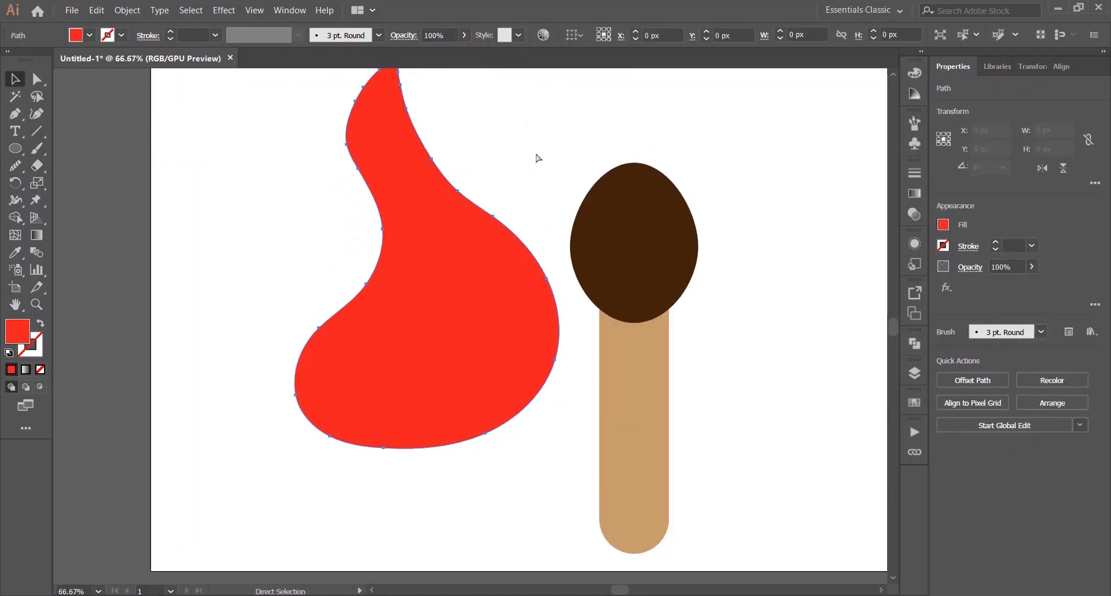
pyautogui.click(627, 124)
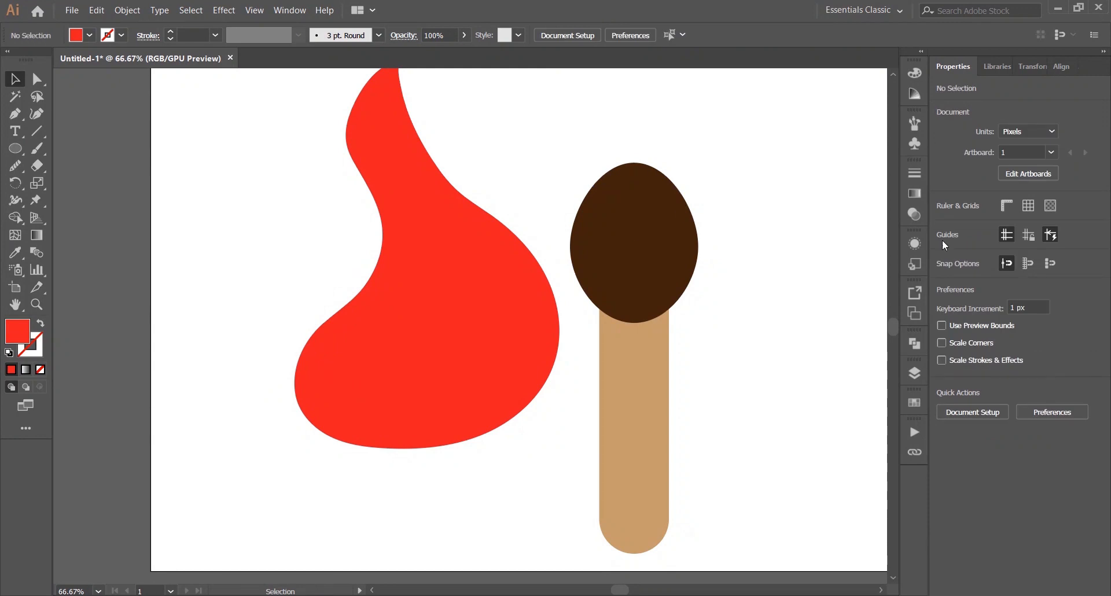
# Step: Set the fill to orange and paint an inner flame outline over the red flame, extending below its base
pyautogui.click(37, 155)
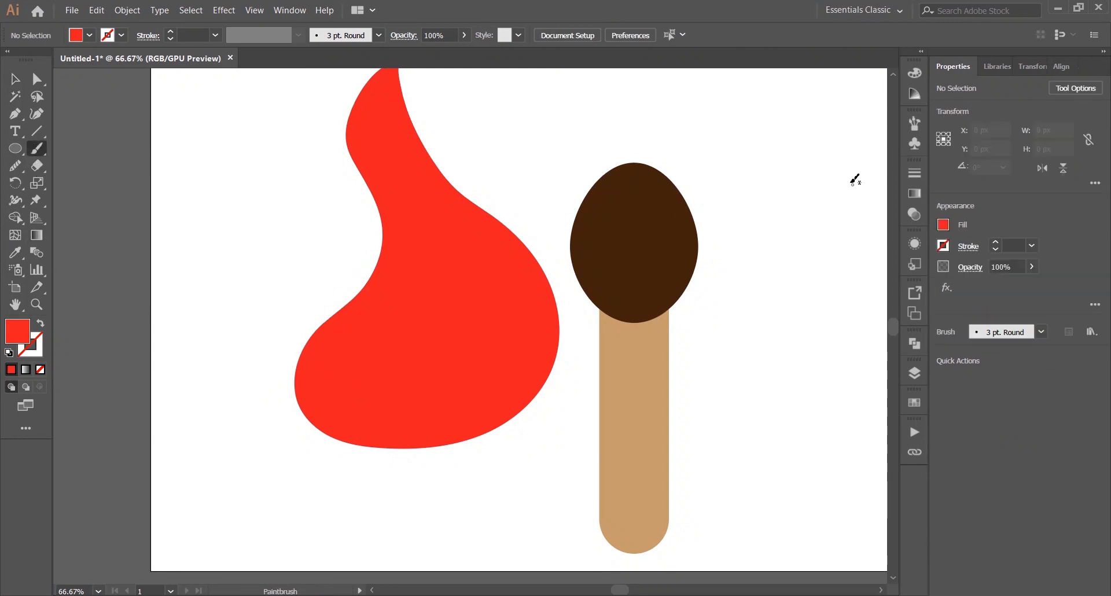
pyautogui.click(943, 225)
pyautogui.click(836, 290)
pyautogui.click(944, 225)
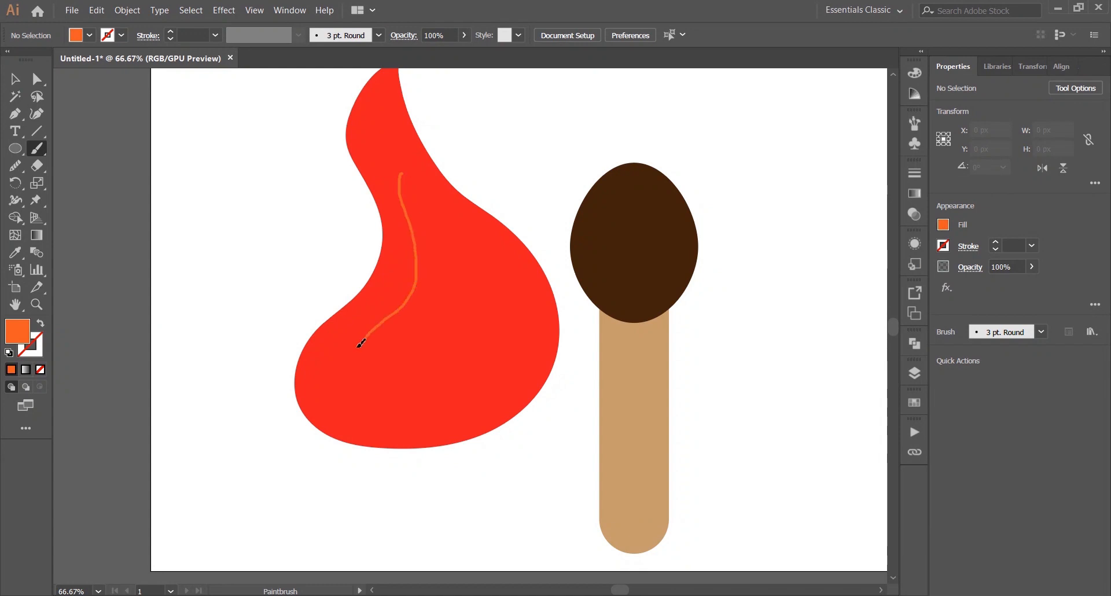
pyautogui.moveTo(377, 461); pyautogui.dragTo(479, 483)
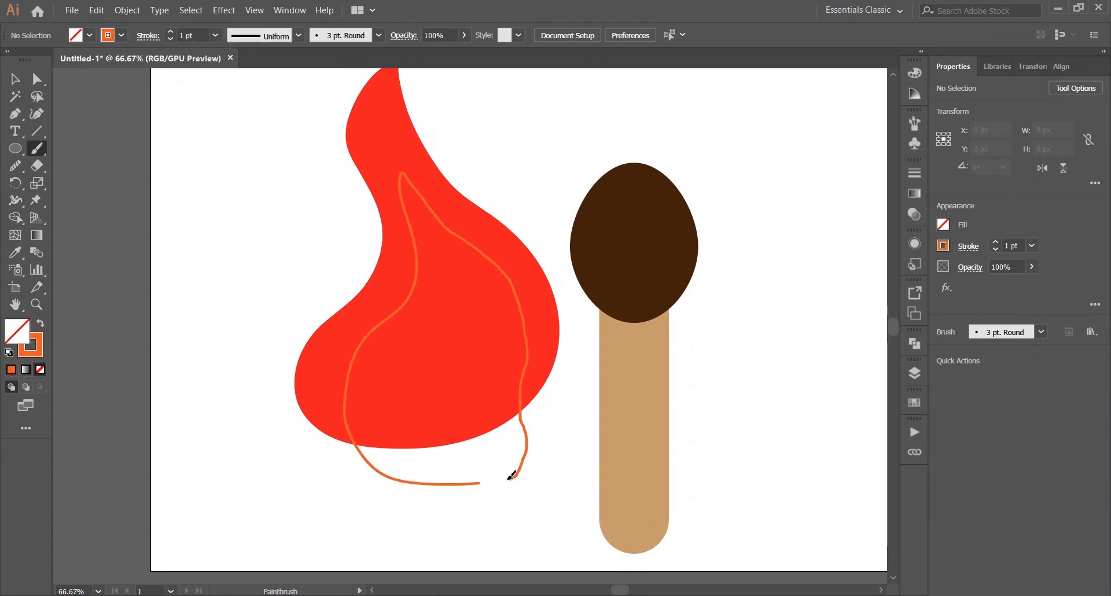
pyautogui.moveTo(510, 475); pyautogui.dragTo(509, 480)
# Step: Join the inner flame outline's open ends with the Pen tool and turn its stroke into a solid orange fill
pyautogui.click(15, 114)
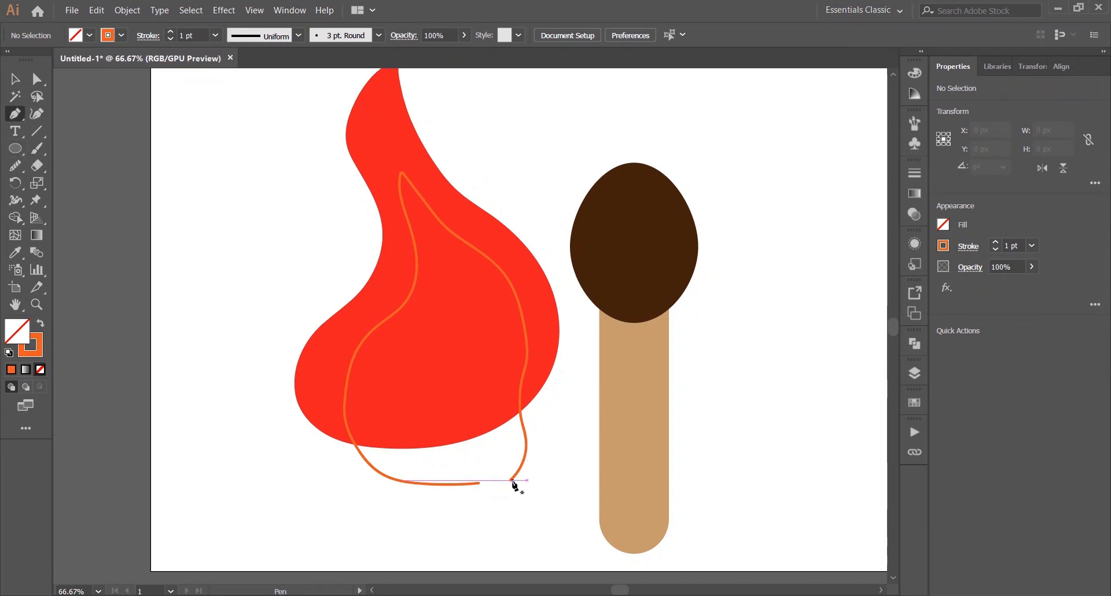
pyautogui.click(510, 480)
pyautogui.click(479, 483)
pyautogui.hotkey('shift', 'x')
pyautogui.press('v')
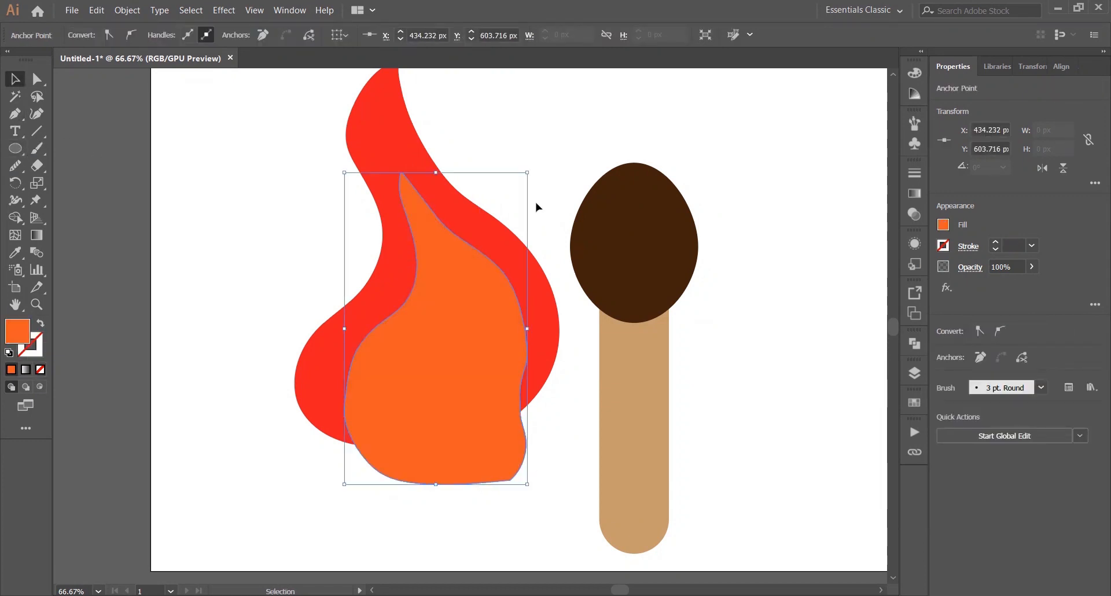
# Step: Remove the part of the orange flame hanging below the red flame with the Shape Builder tool
pyautogui.click(546, 145)
pyautogui.moveTo(546, 144); pyautogui.dragTo(480, 243)
pyautogui.click(15, 217)
pyautogui.keyDown('alt'); pyautogui.click(481, 466); pyautogui.keyUp('alt')
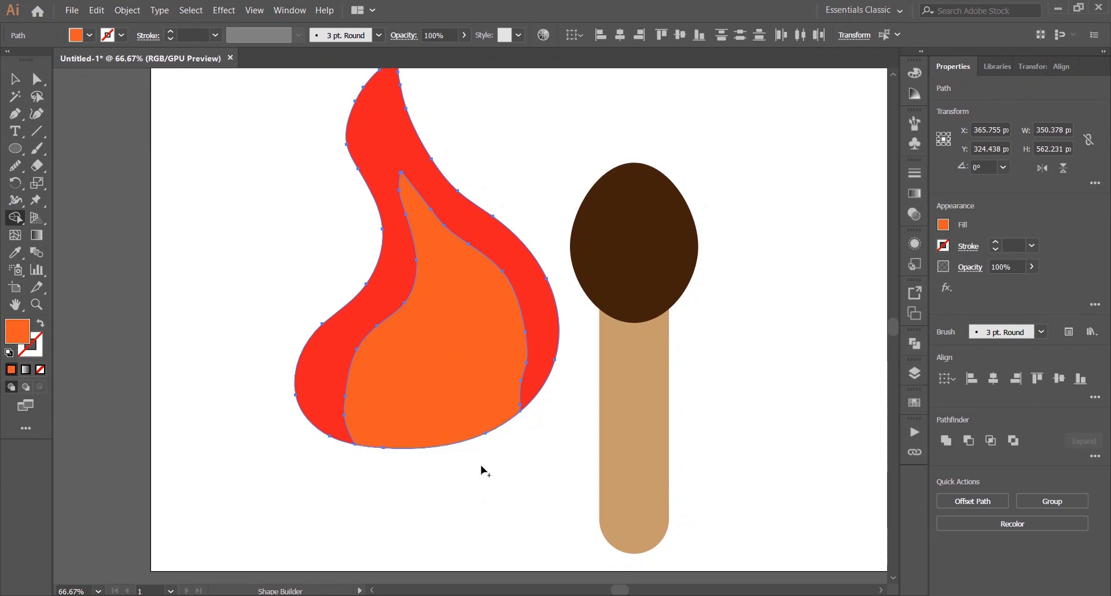
pyautogui.press('v')
pyautogui.click(542, 419)
# Step: Scale both flame shapes together to about 212 × 312 px and centre them over the brown match head
pyautogui.hotkey('ctrl', '-')
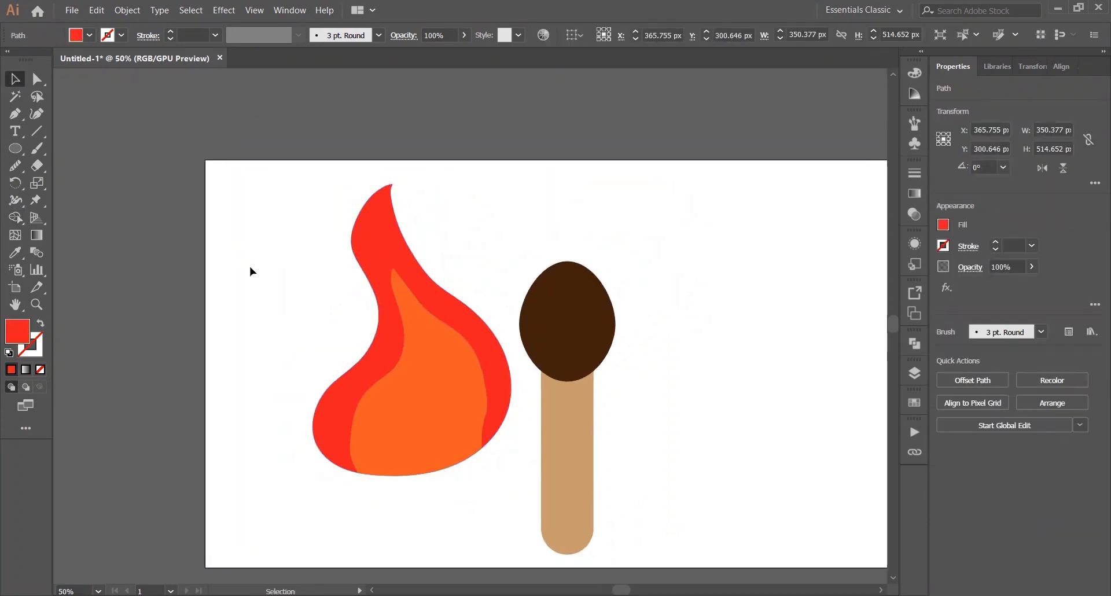
pyautogui.moveTo(250, 268); pyautogui.dragTo(559, 261)
pyautogui.moveTo(468, 72); pyautogui.dragTo(476, 142)
pyautogui.moveTo(581, 216); pyautogui.dragTo(595, 268)
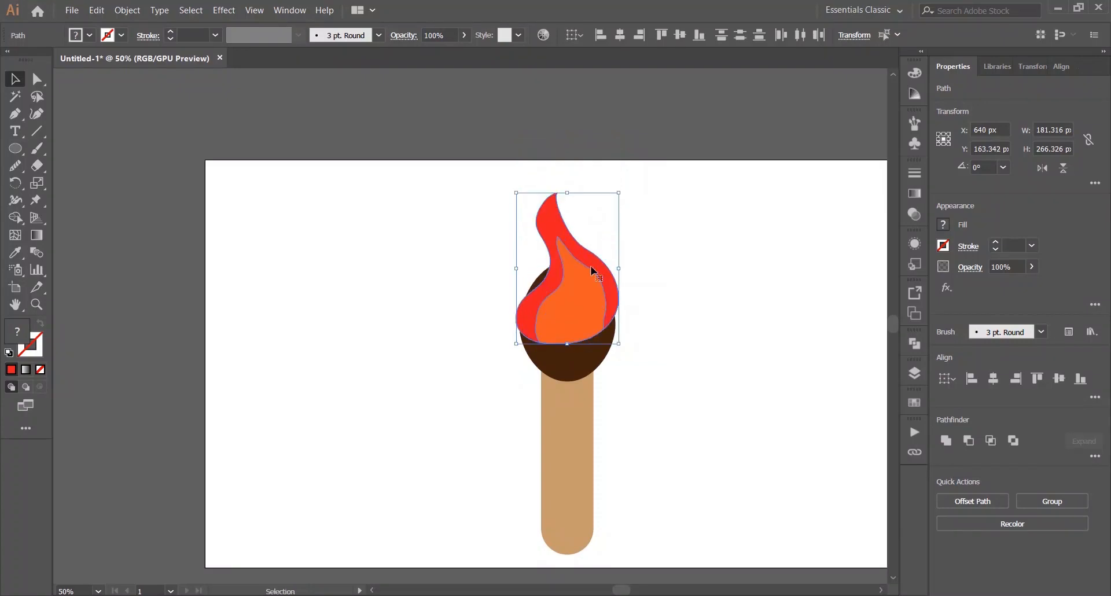
pyautogui.moveTo(514, 187); pyautogui.dragTo(490, 180)
# Step: Shrink the brown head and move it down so it sits between the flame's base and the stick's upper end
pyautogui.click(560, 359)
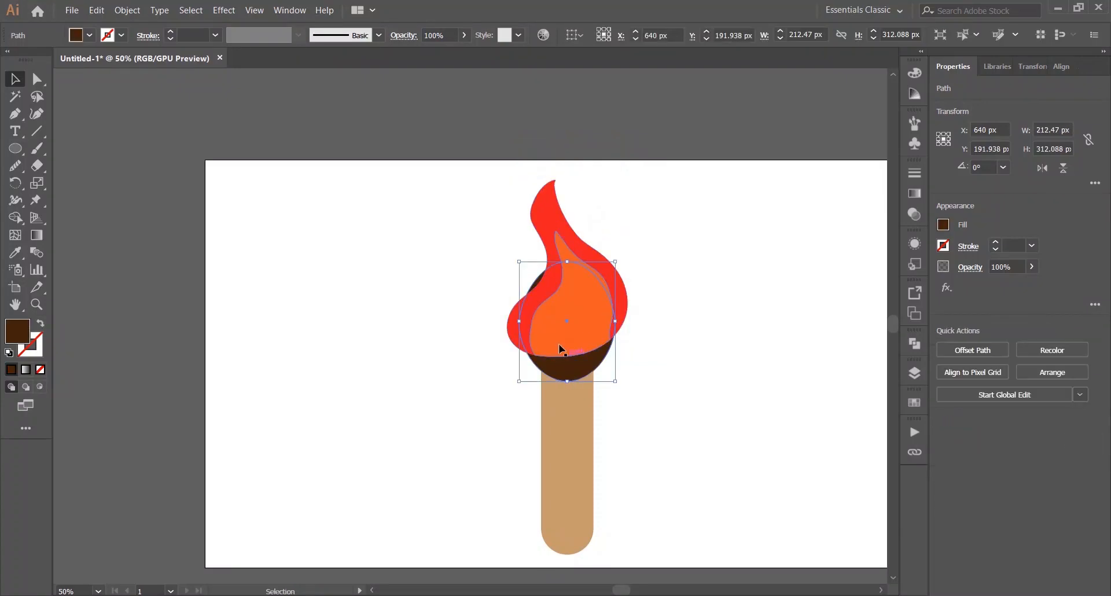
pyautogui.moveTo(513, 263); pyautogui.dragTo(530, 276)
pyautogui.moveTo(574, 365); pyautogui.dragTo(566, 395)
pyautogui.click(675, 349)
pyautogui.moveTo(741, 226); pyautogui.dragTo(667, 230)
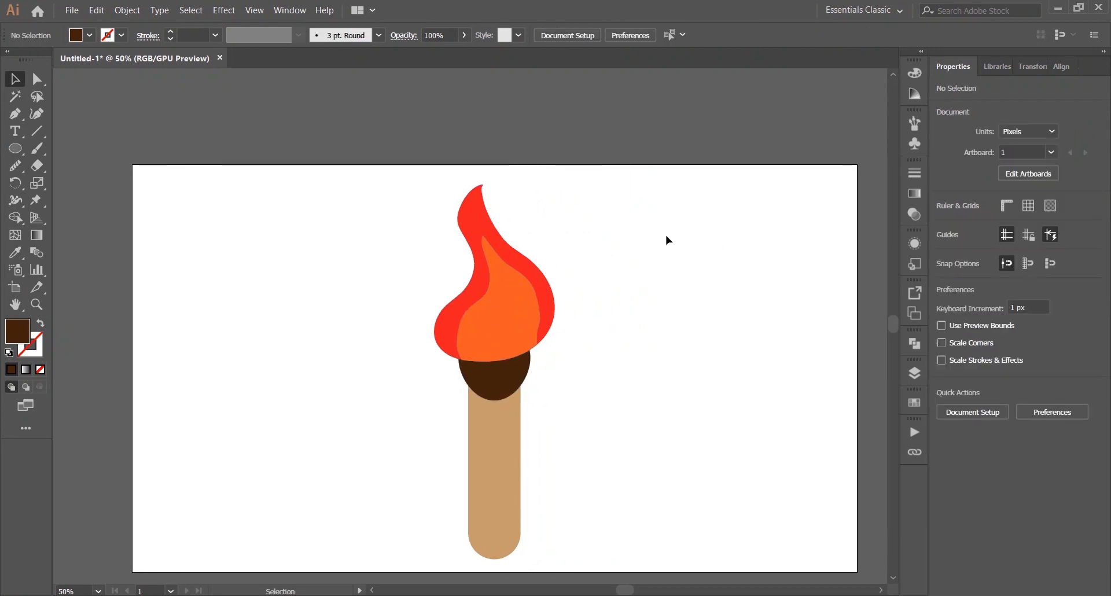
# Step: Move the whole match, with its flame, head and stick, slightly to the left on the artboard
pyautogui.scroll(-1, 601, 347)
pyautogui.click(503, 452)
pyautogui.click(634, 399)
pyautogui.scroll(1, 631, 363)
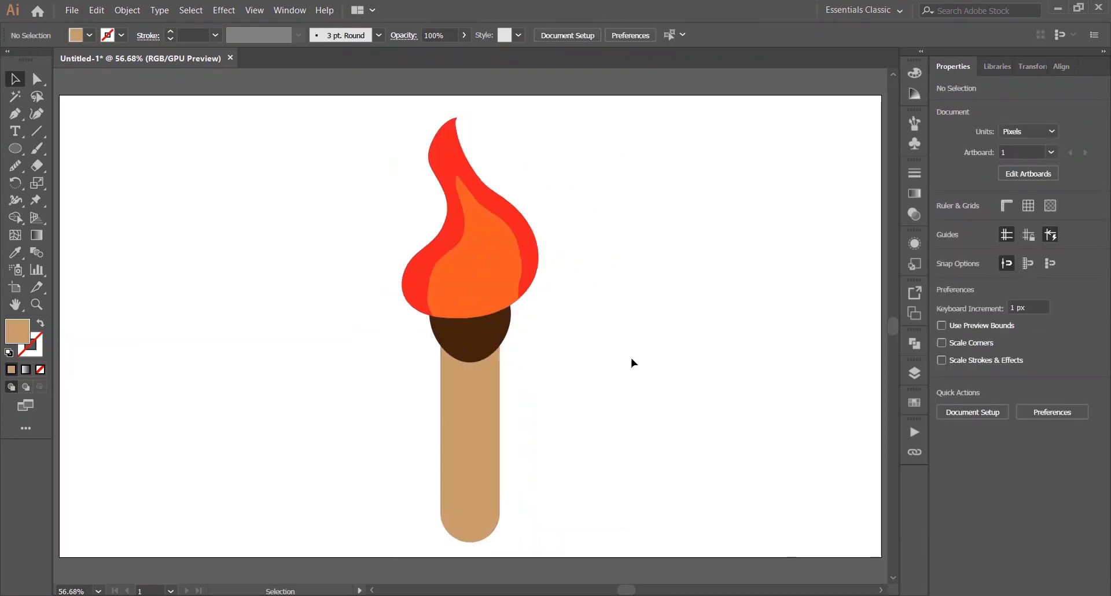
pyautogui.moveTo(280, 174); pyautogui.dragTo(529, 341)
pyautogui.moveTo(491, 282); pyautogui.dragTo(472, 276)
pyautogui.click(559, 234)
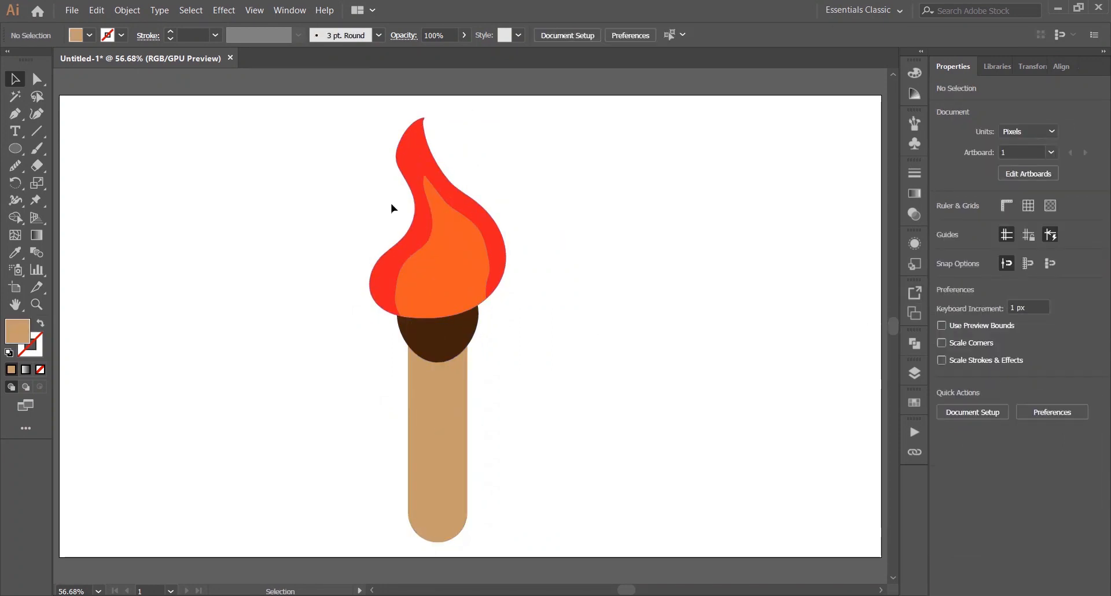
# Step: Scale the whole match down proportionally and lower it slightly so it has empty space around it
pyautogui.moveTo(313, 198); pyautogui.dragTo(484, 402)
pyautogui.moveTo(368, 116); pyautogui.dragTo(395, 197)
pyautogui.click(583, 177)
pyautogui.moveTo(280, 169); pyautogui.dragTo(405, 278)
pyautogui.moveTo(437, 284); pyautogui.dragTo(437, 304)
pyautogui.click(555, 226)
# Step: Draw a light orange circle about 491 px in diameter with no stroke, centred on the flame
pyautogui.click(36, 148)
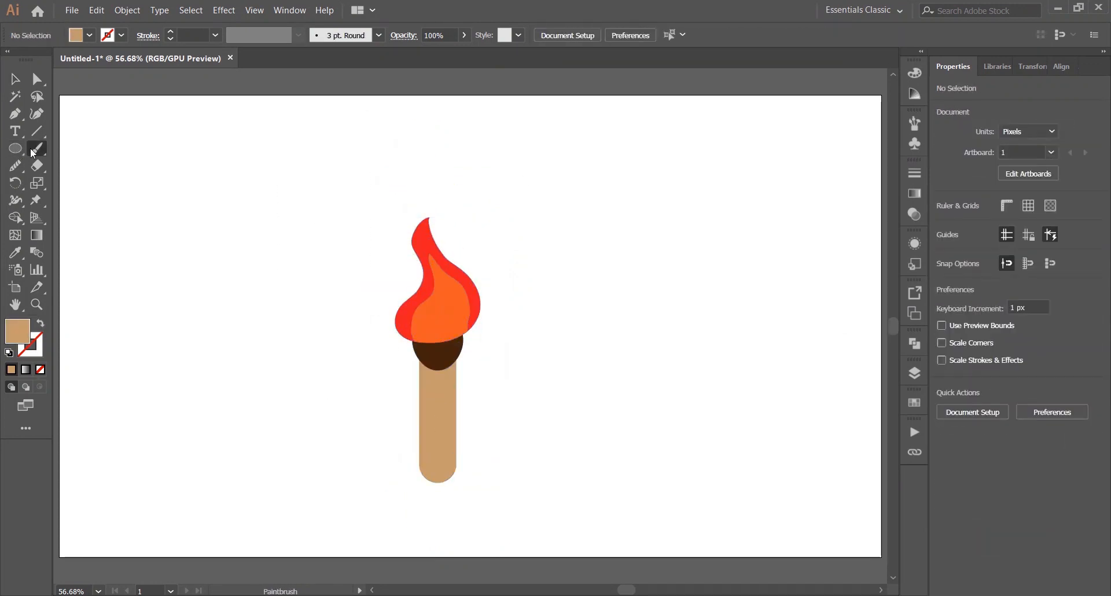
pyautogui.click(942, 224)
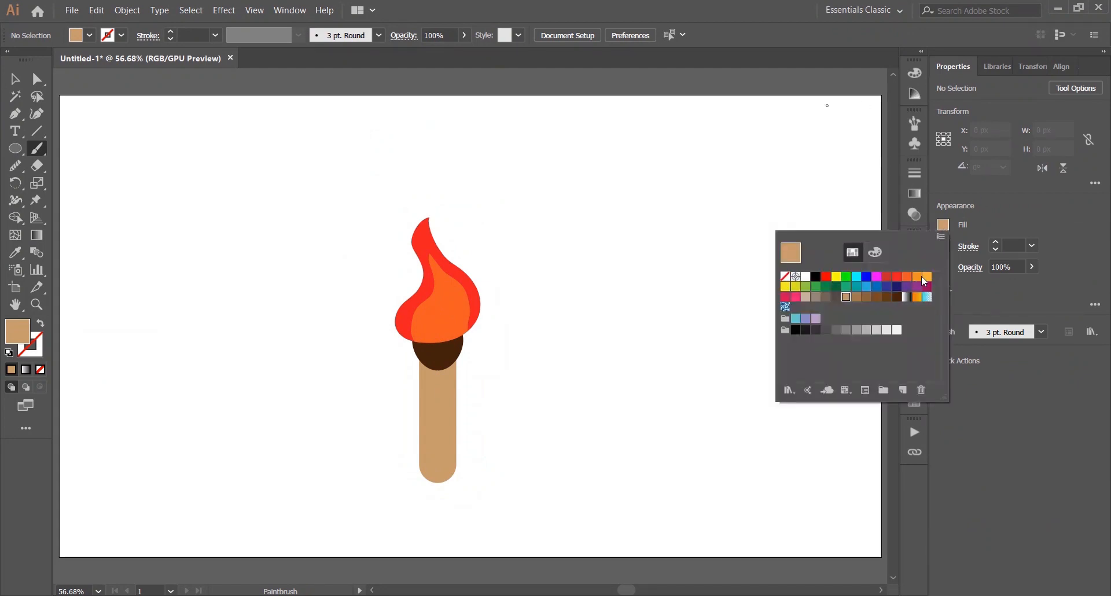
pyautogui.click(922, 278)
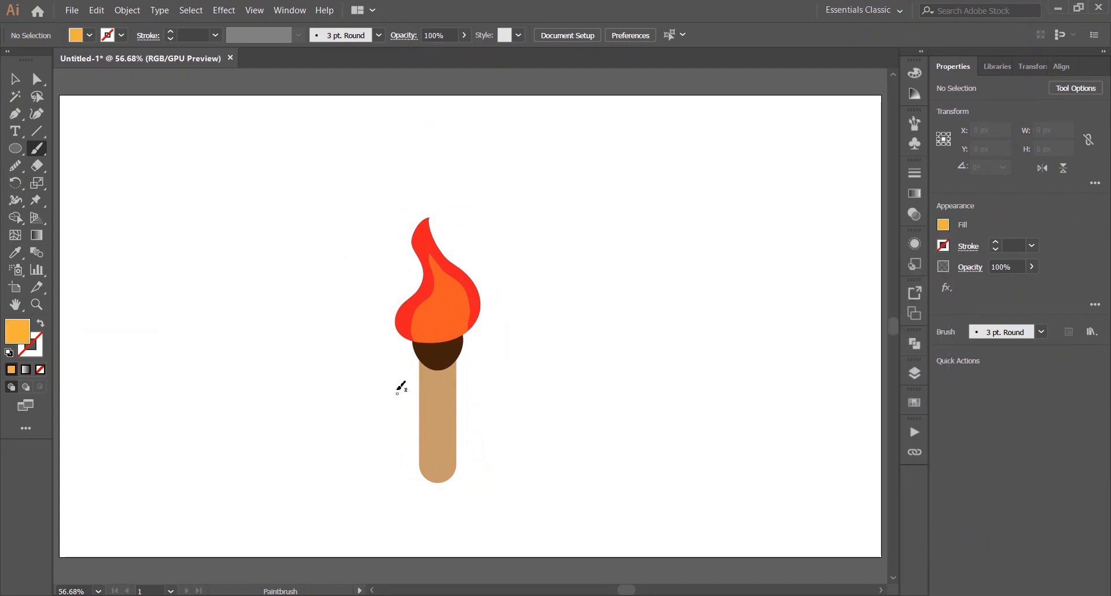
pyautogui.click(15, 148)
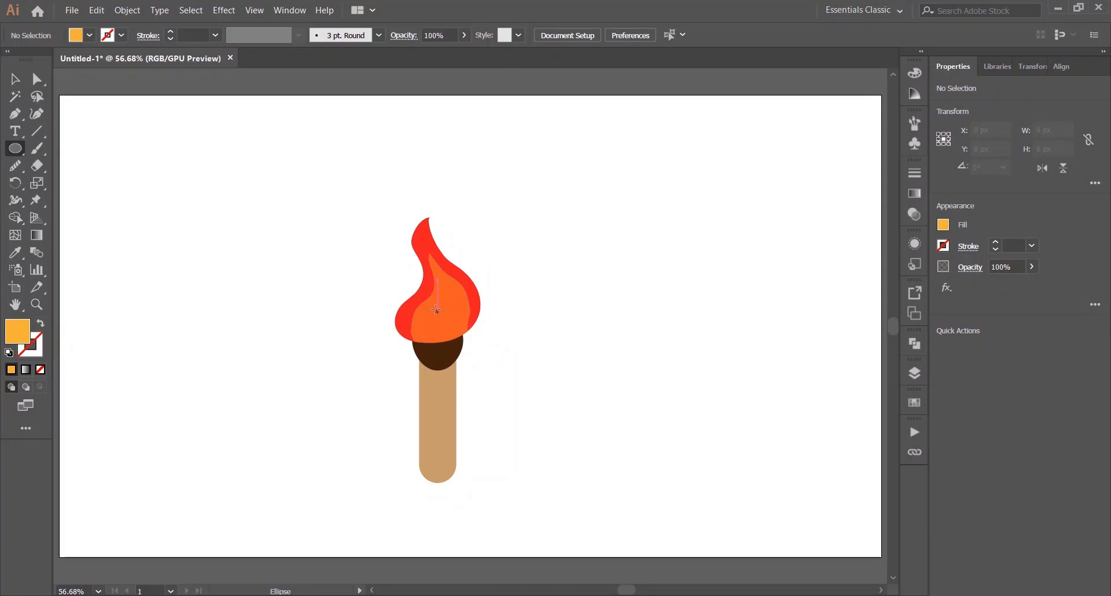
pyautogui.moveTo(437, 312); pyautogui.dragTo(280, 228)
pyautogui.press('v')
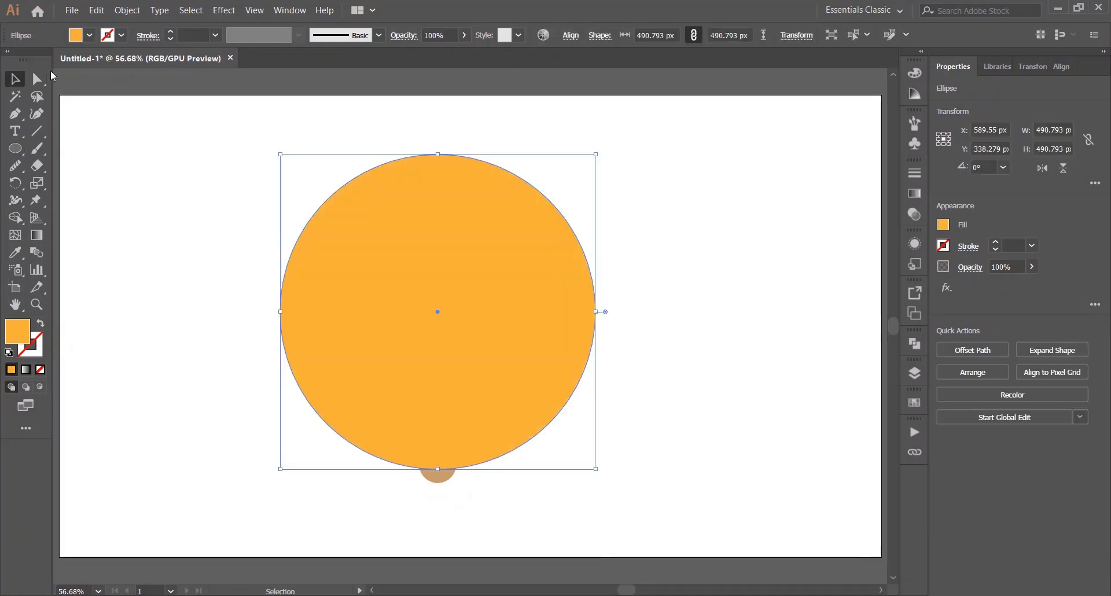
# Step: Apply a Zig Zag effect to the circle with absolute size 24 px, 4 ridges per segment and smooth points
pyautogui.click(224, 10)
pyautogui.click(224, 10)
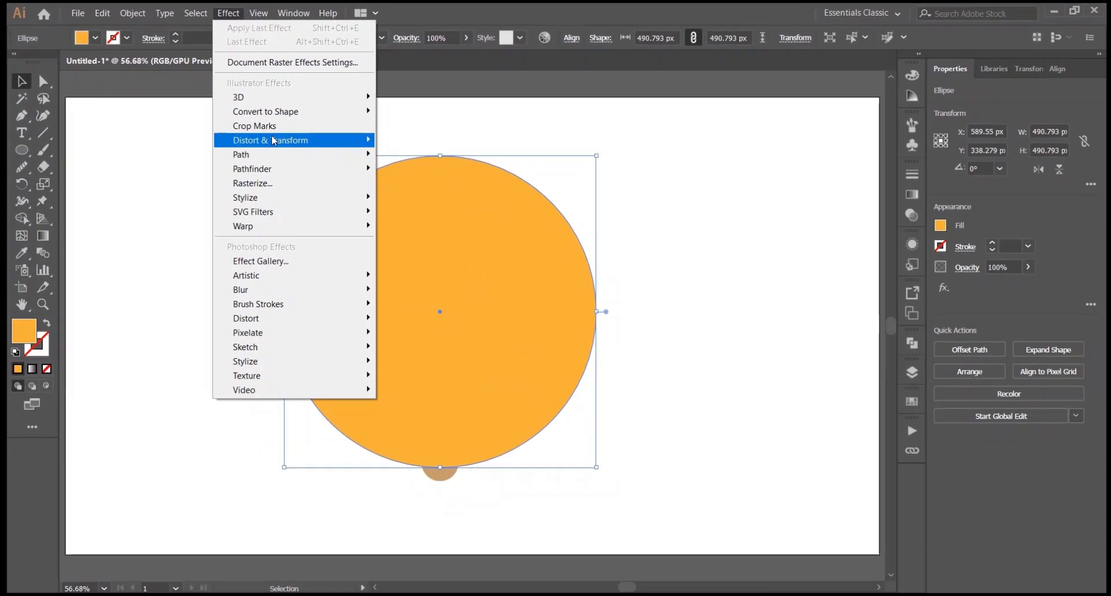
pyautogui.moveTo(308, 141)
pyautogui.click(429, 225)
pyautogui.click(651, 409)
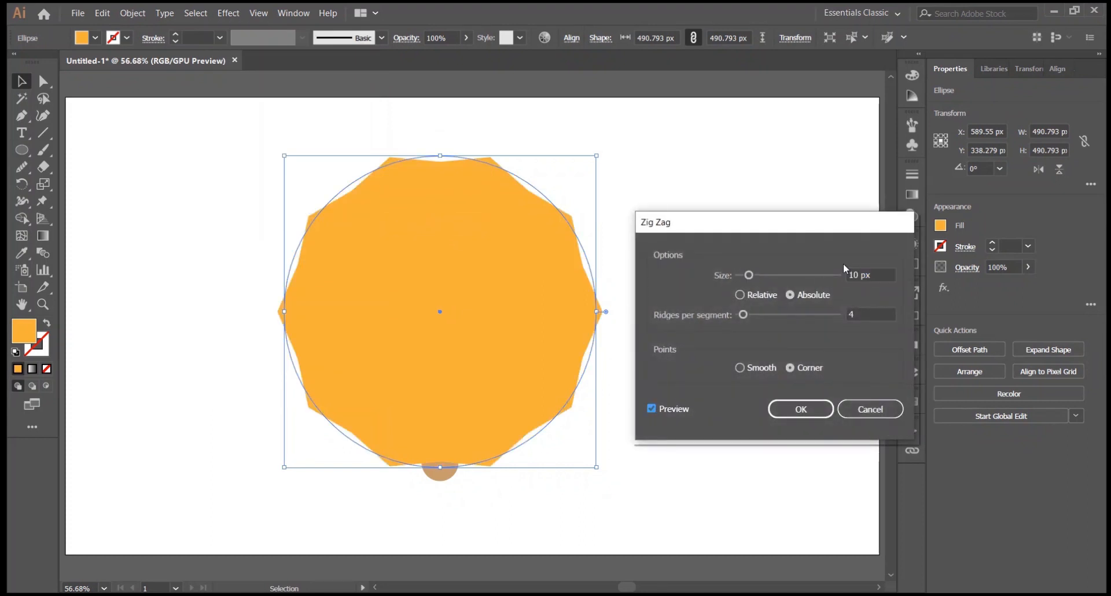
pyautogui.doubleClick(881, 272)
pyautogui.write('15')
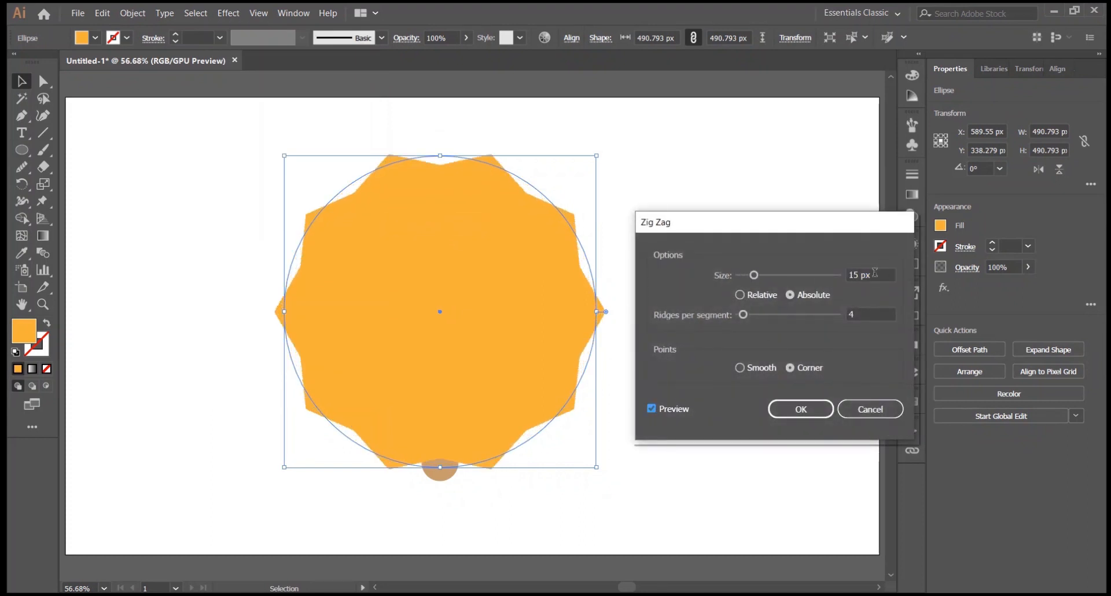
pyautogui.click(739, 295)
pyautogui.click(789, 294)
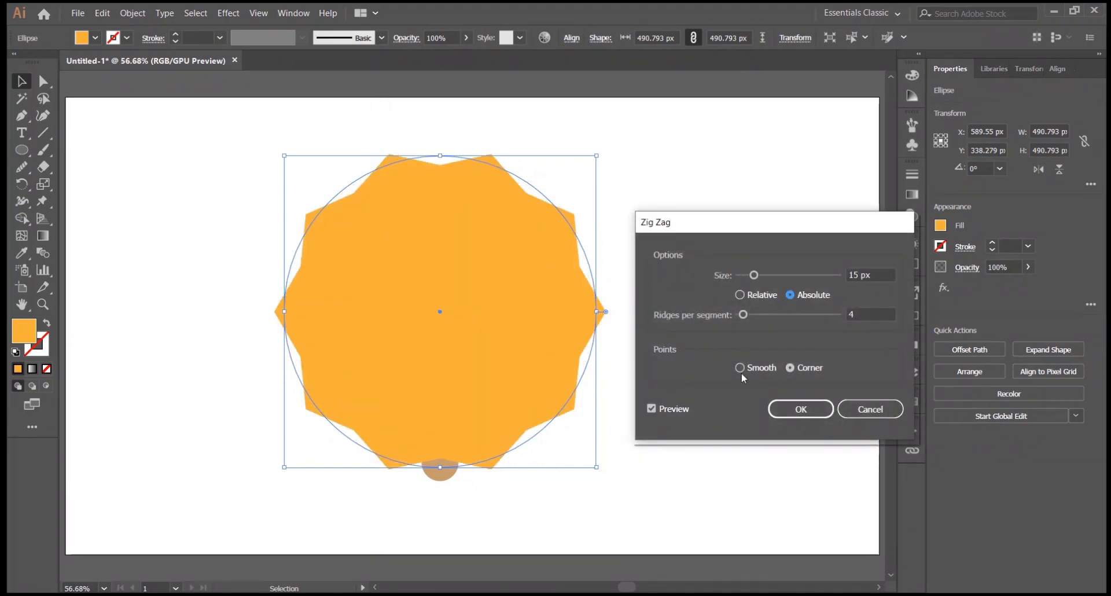
pyautogui.click(739, 367)
pyautogui.scroll(2, 862, 272)
pyautogui.scroll(7, 862, 272)
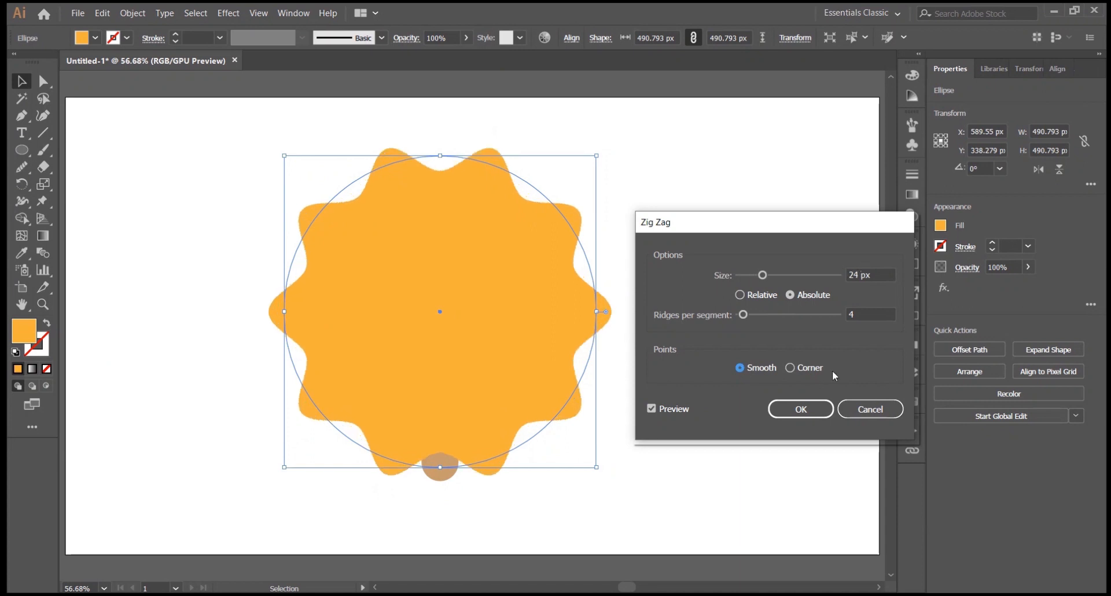
pyautogui.click(800, 409)
# Step: Send the light orange wavy burst to the back, behind the match
pyautogui.click(682, 211)
pyautogui.rightClick(533, 256)
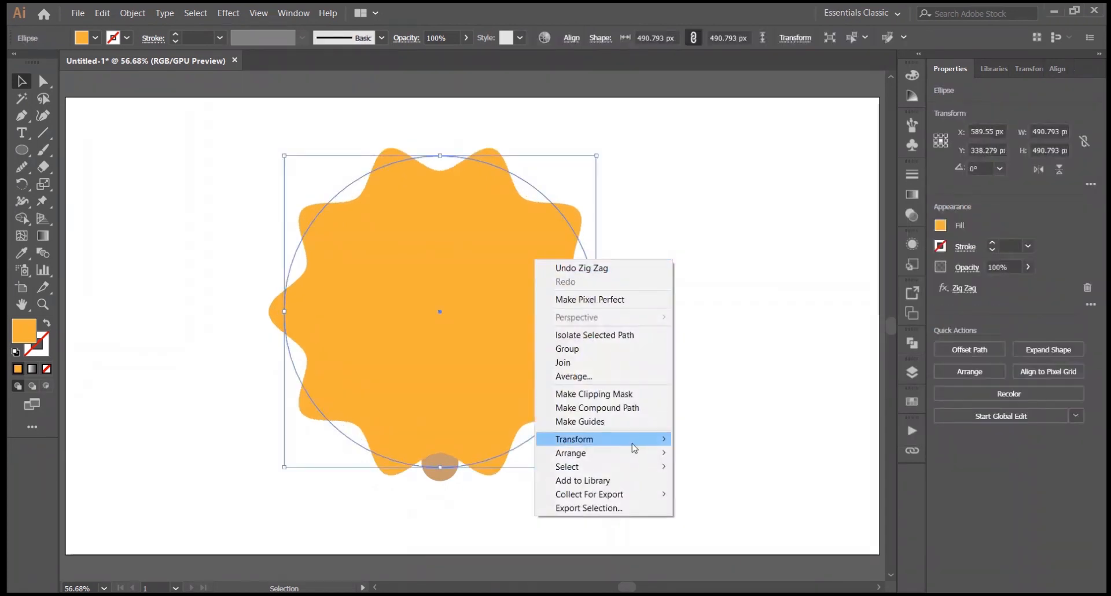
pyautogui.moveTo(632, 452)
pyautogui.click(714, 492)
# Step: Scale the wavy burst down to about 310 px and move it up so it surrounds the flame
pyautogui.click(521, 274)
pyautogui.moveTo(293, 155); pyautogui.dragTo(341, 213)
pyautogui.moveTo(456, 251); pyautogui.dragTo(460, 217)
pyautogui.click(654, 228)
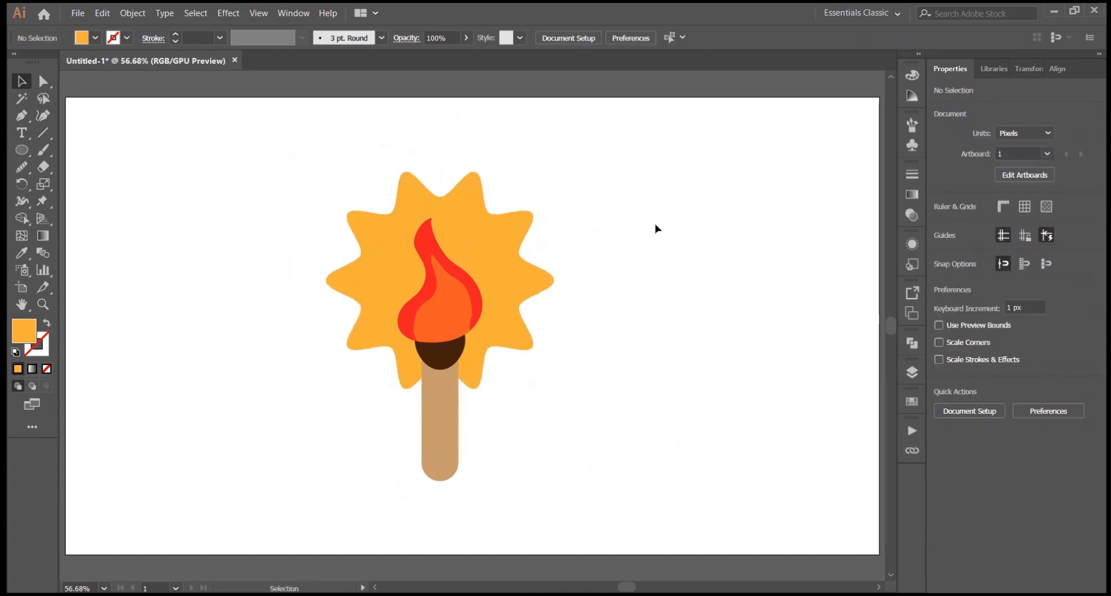
# Step: Copy the light orange burst in place behind the original and enlarge the copy from its centre to about 548 px
pyautogui.click(514, 266)
pyautogui.press('a')
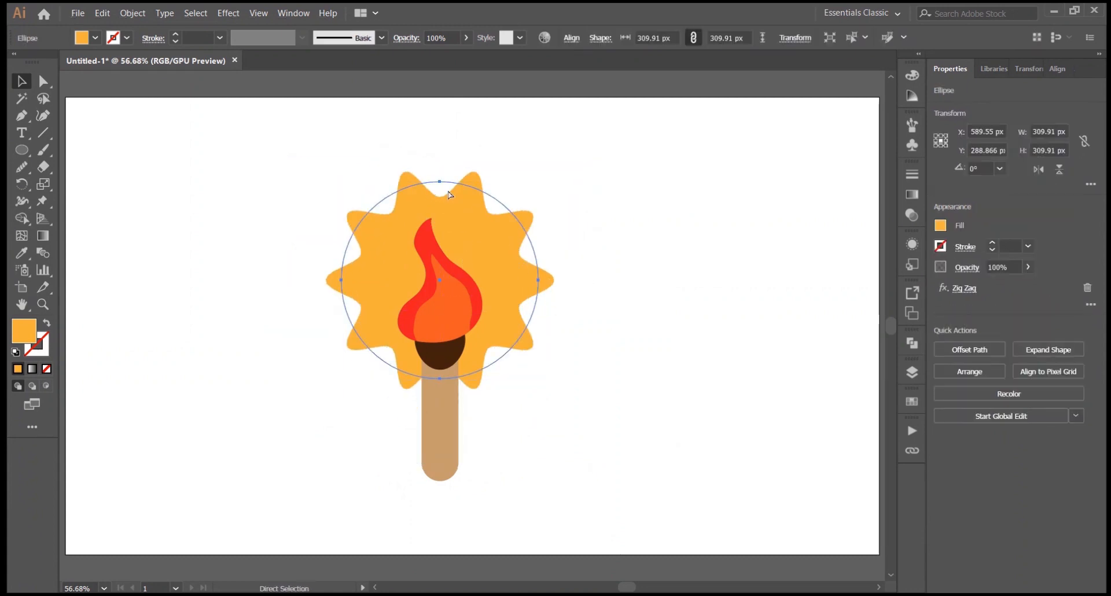
pyautogui.press('v')
pyautogui.moveTo(340, 181); pyautogui.dragTo(265, 105)
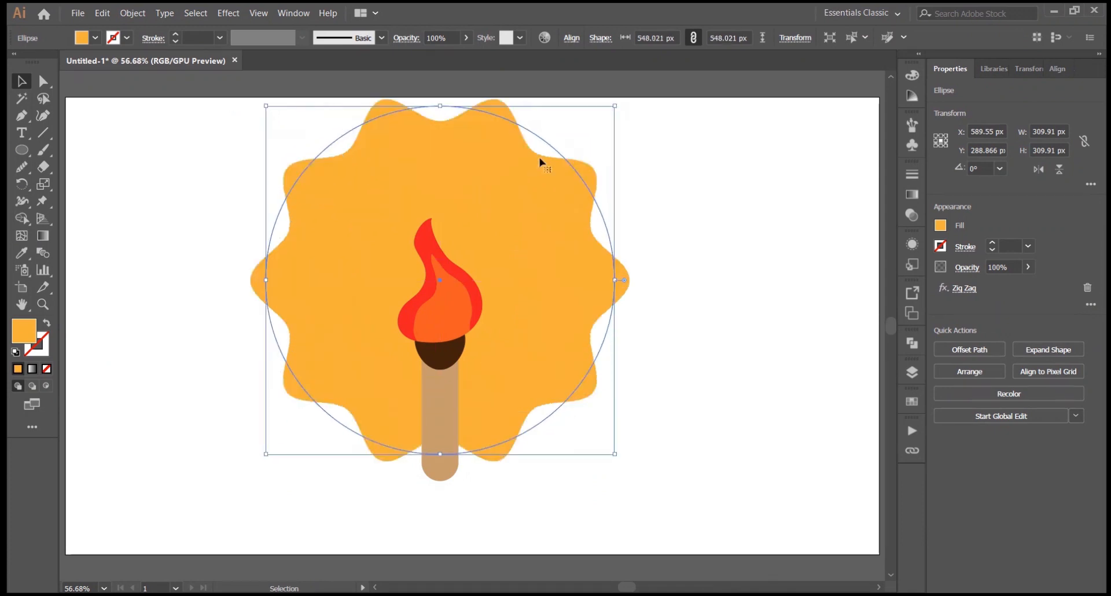
# Step: Fill the larger burst with bright yellow from the Color Guide's Analogous harmony
pyautogui.click(911, 76)
pyautogui.click(773, 66)
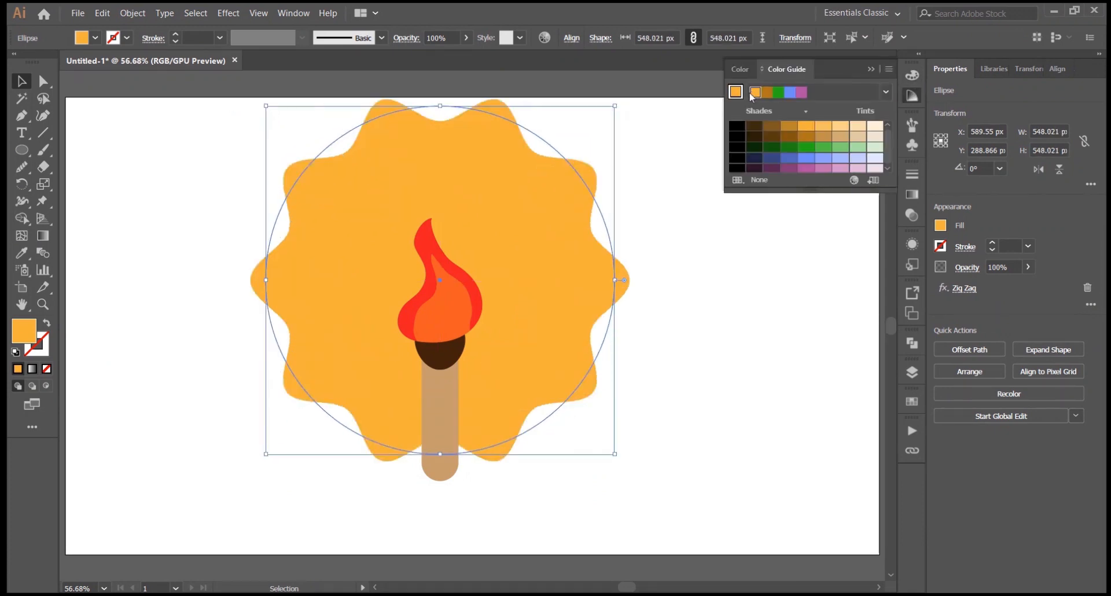
pyautogui.click(885, 91)
pyautogui.scroll(3, 807, 143)
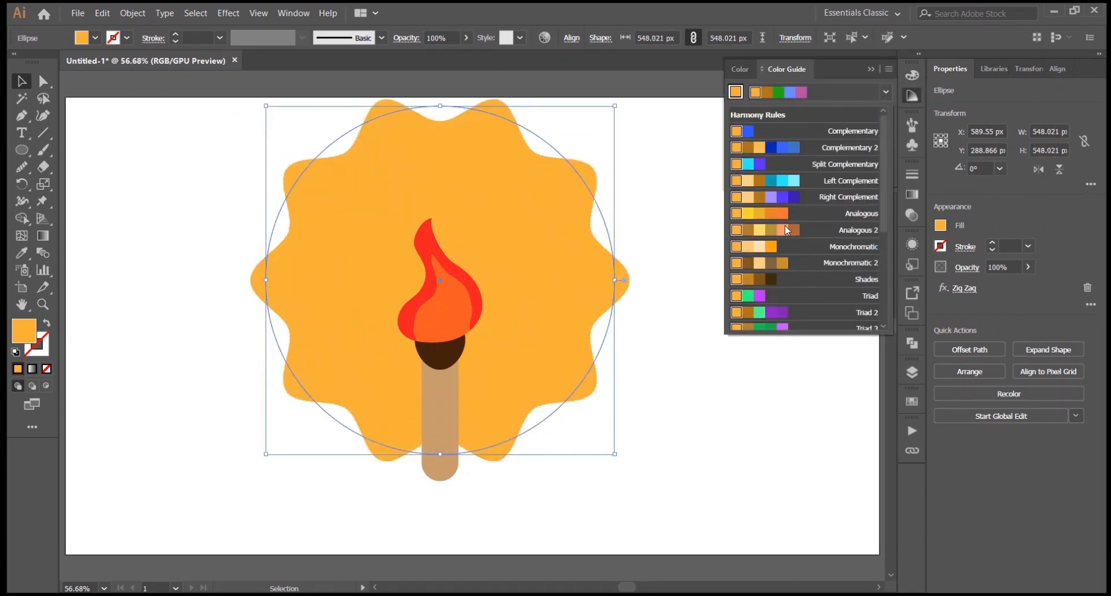
pyautogui.click(792, 229)
pyautogui.click(805, 136)
pyautogui.click(739, 251)
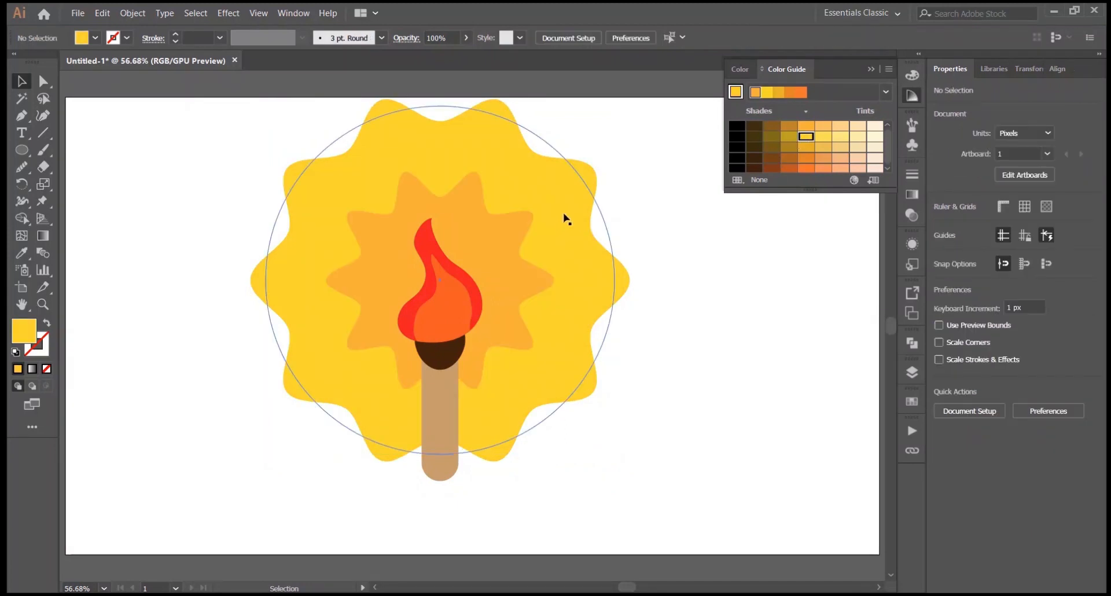
pyautogui.scroll(-1, 689, 220)
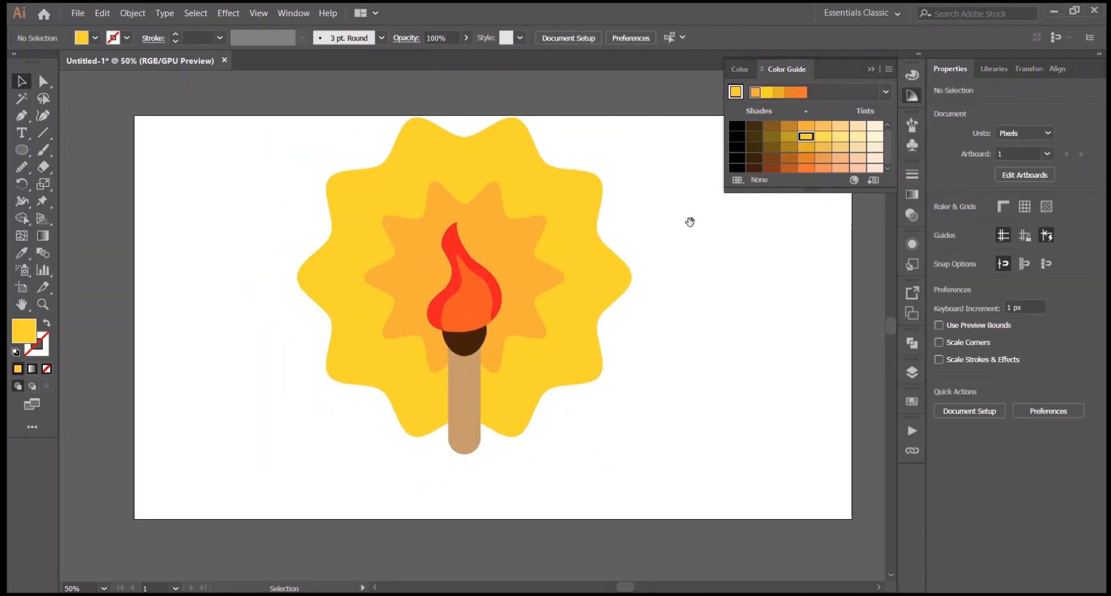
# Step: Move the match and both bursts straight down about 57 px and align all shapes to their horizontal centre
pyautogui.click(911, 96)
pyautogui.moveTo(219, 132); pyautogui.dragTo(505, 324)
pyautogui.moveTo(464, 260); pyautogui.dragTo(464, 292)
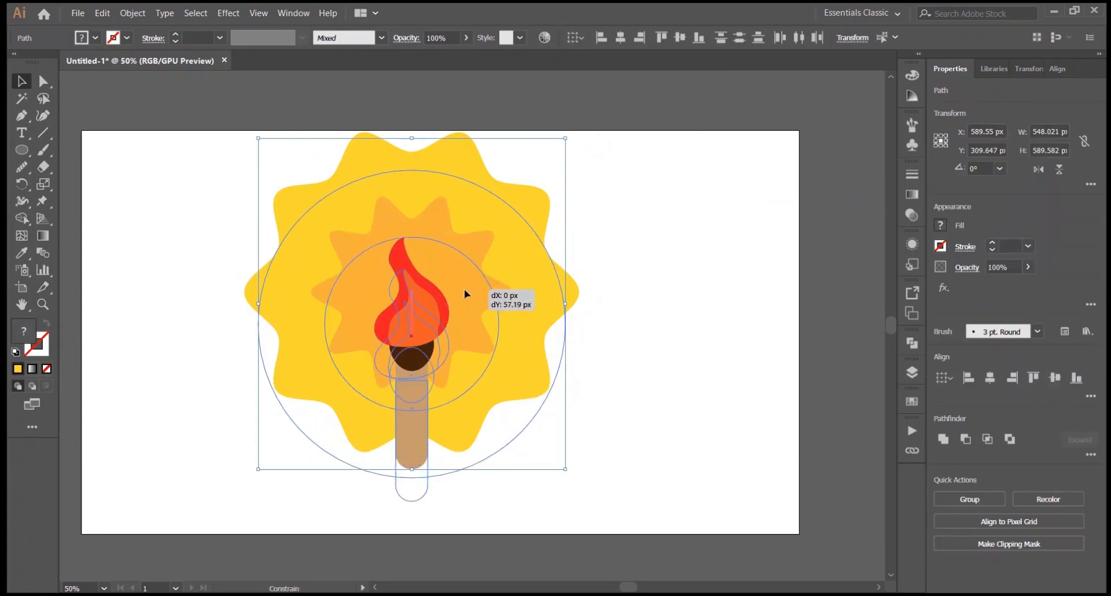
pyautogui.click(483, 179)
pyautogui.moveTo(218, 144); pyautogui.dragTo(566, 446)
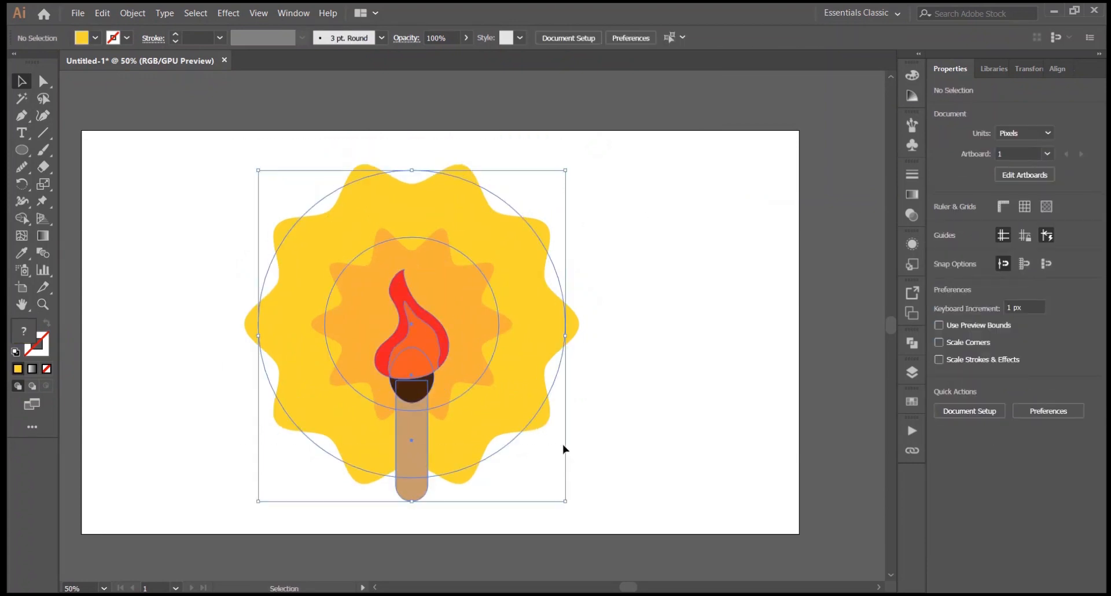
pyautogui.click(990, 377)
pyautogui.click(608, 262)
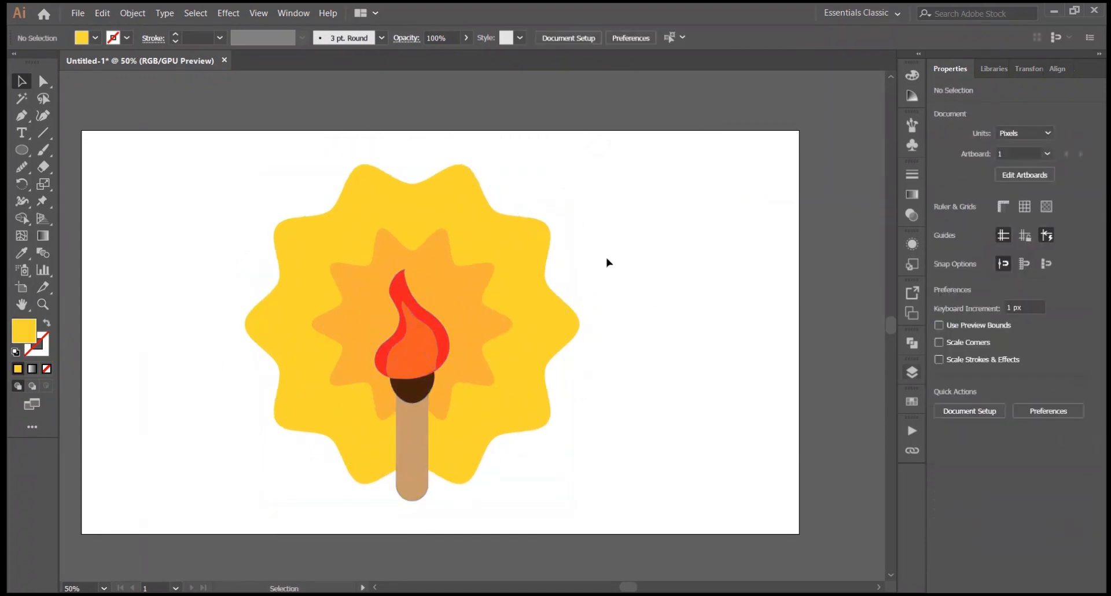
# Step: Copy the yellow burst in place behind itself and enlarge the copy from its centre to about 743 px
pyautogui.click(496, 323)
pyautogui.click(557, 213)
pyautogui.click(496, 221)
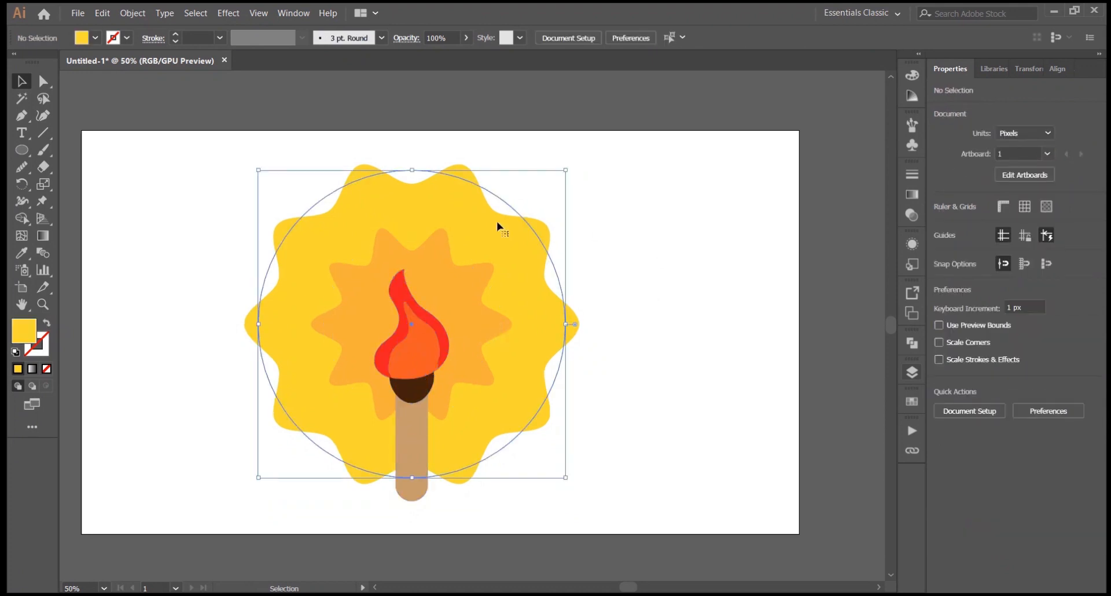
pyautogui.press('a')
pyautogui.press('v')
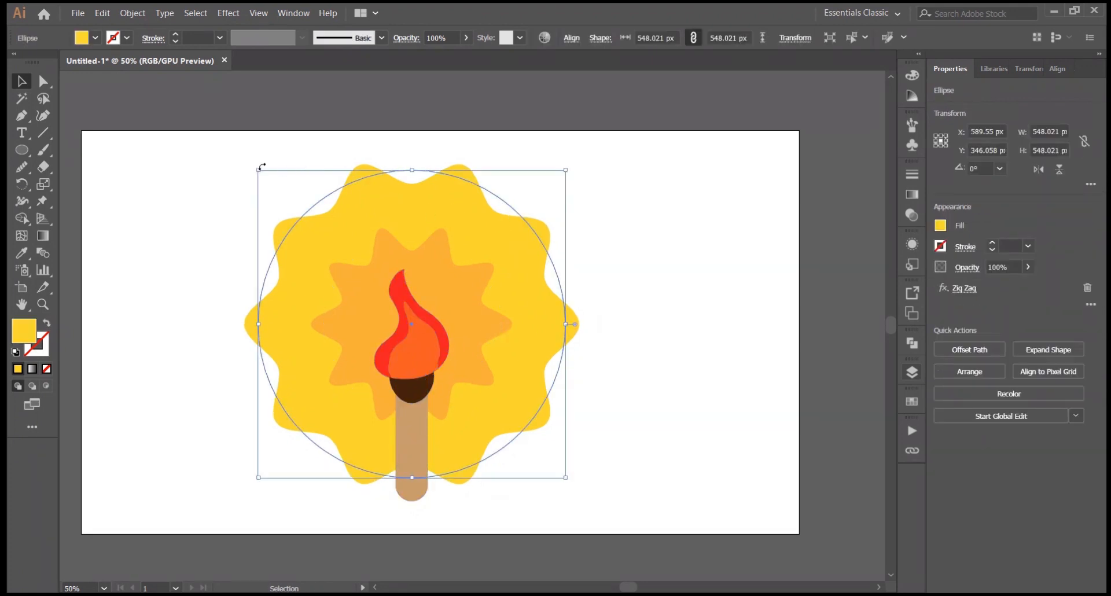
pyautogui.moveTo(257, 170); pyautogui.dragTo(203, 115)
# Step: Fill the outermost burst with the darker golden yellow from the Color Guide
pyautogui.click(912, 96)
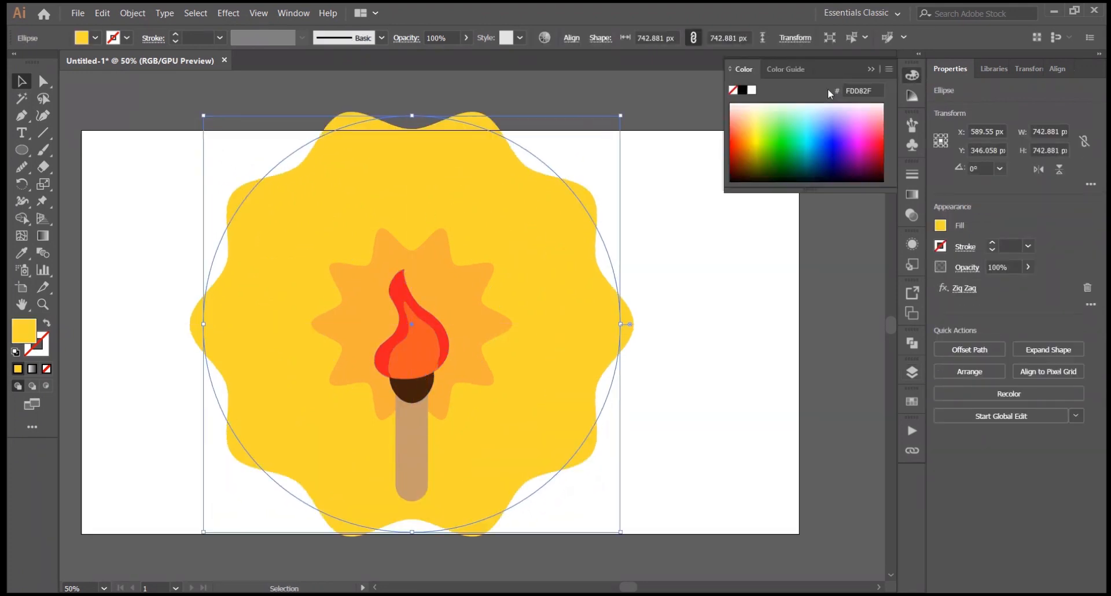
pyautogui.click(806, 147)
pyautogui.click(651, 187)
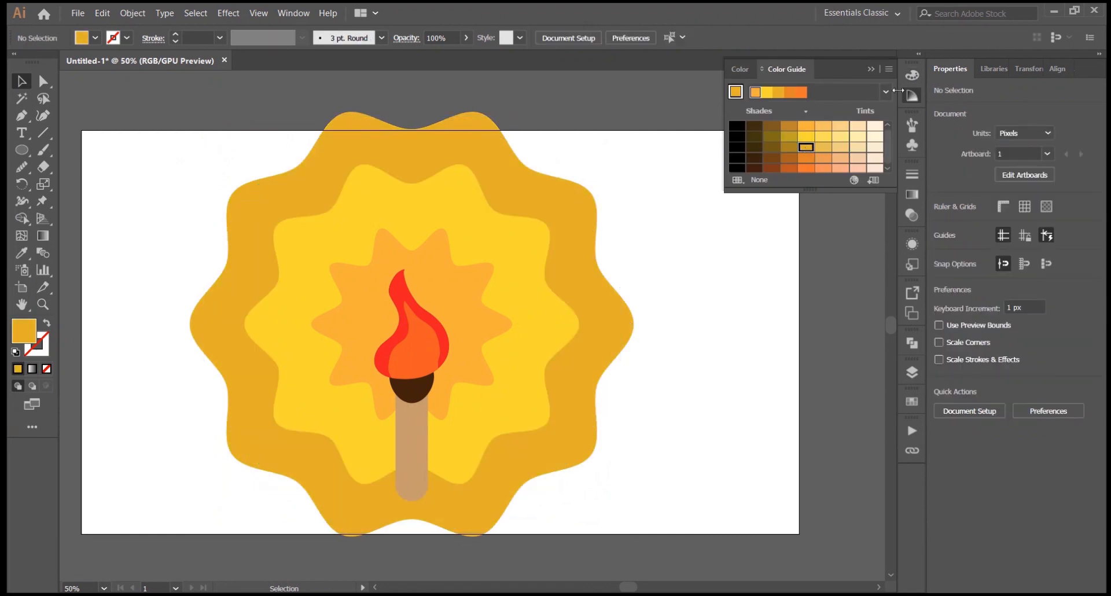
pyautogui.click(741, 68)
pyautogui.click(913, 74)
# Step: Draw a 1280 × 720 px rectangle that covers the whole artboard
pyautogui.scroll(-2, 660, 180)
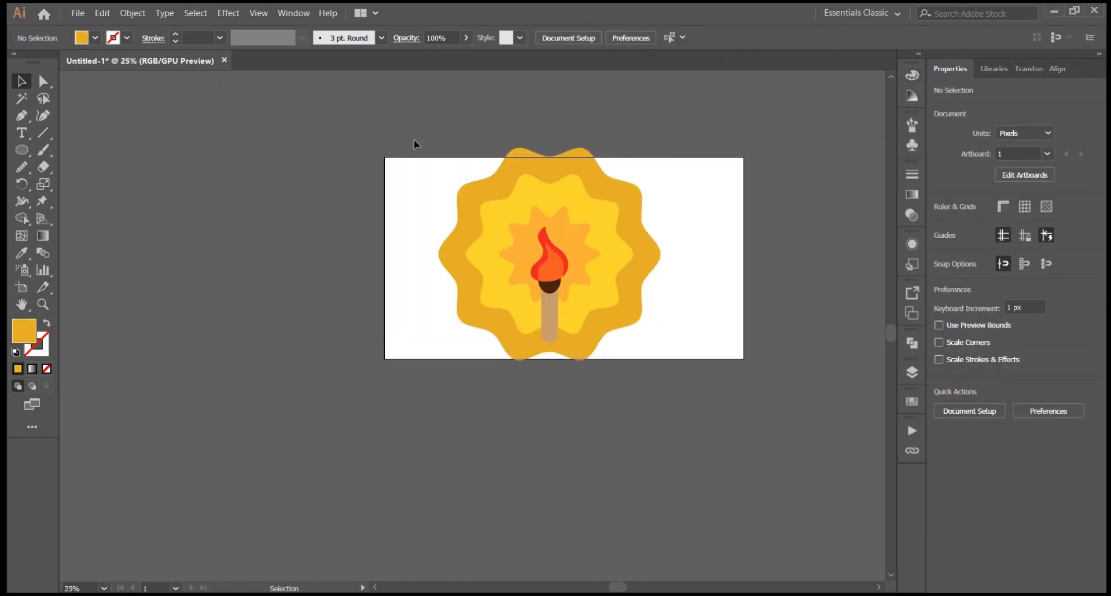
pyautogui.hotkey('ctrl', '0')
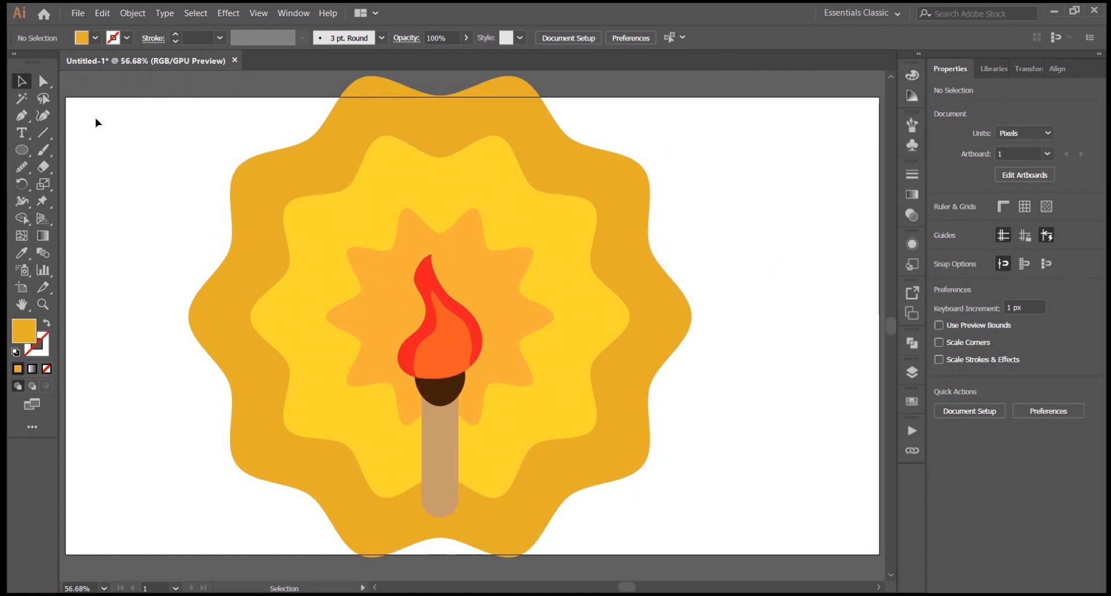
pyautogui.moveTo(19, 151); pyautogui.dragTo(87, 149)
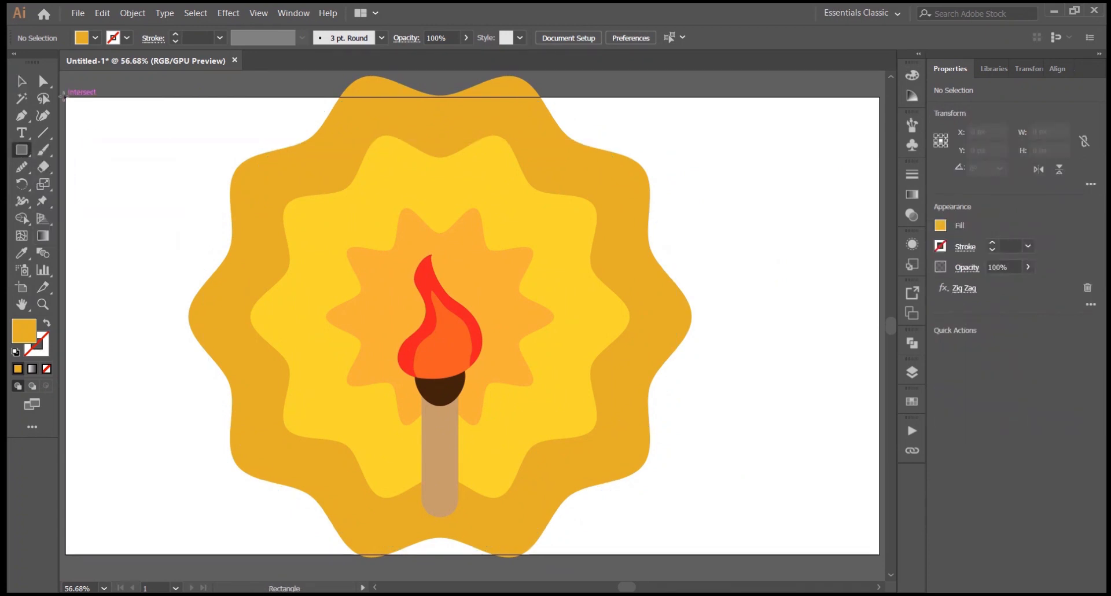
pyautogui.moveTo(66, 96); pyautogui.dragTo(719, 466)
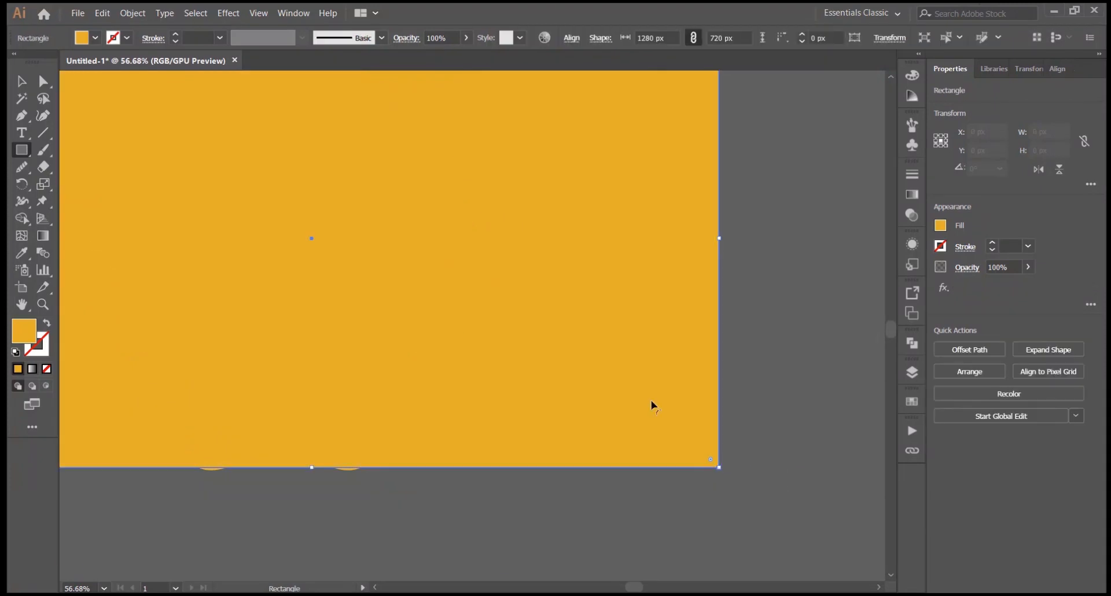
pyautogui.hotkey('ctrl', '0')
# Step: Fill the artboard-sized rectangle with the darker orange from the Color Guide's Analogous harmony
pyautogui.click(905, 78)
pyautogui.click(785, 71)
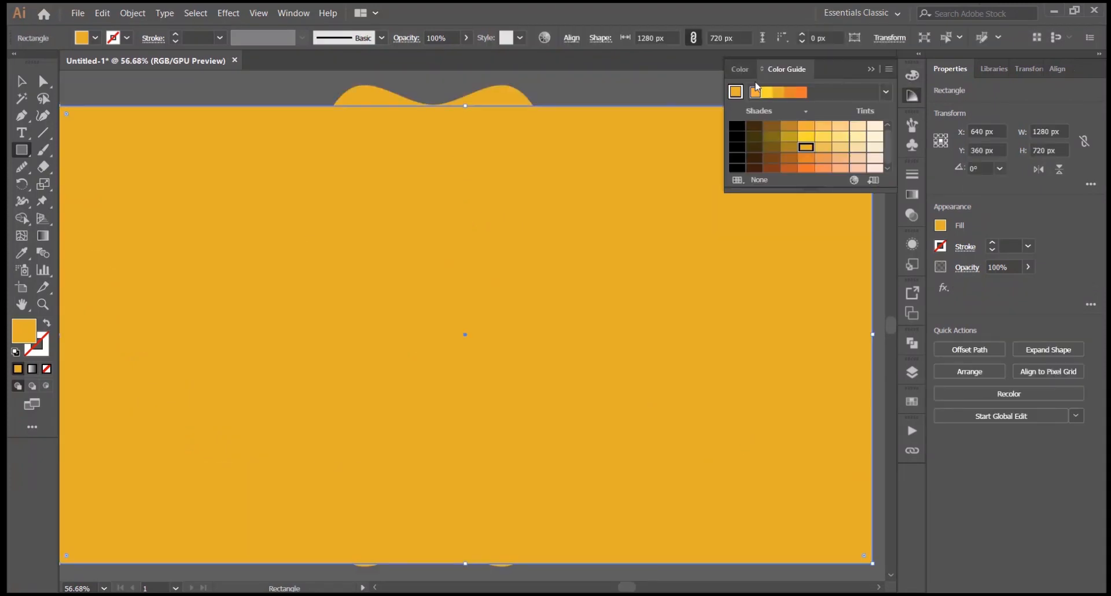
pyautogui.click(806, 158)
# Step: Send the orange rectangle to the back as the background behind the bursts and match
pyautogui.hotkey('ctrl', '-')
pyautogui.press('v')
pyautogui.rightClick(605, 183)
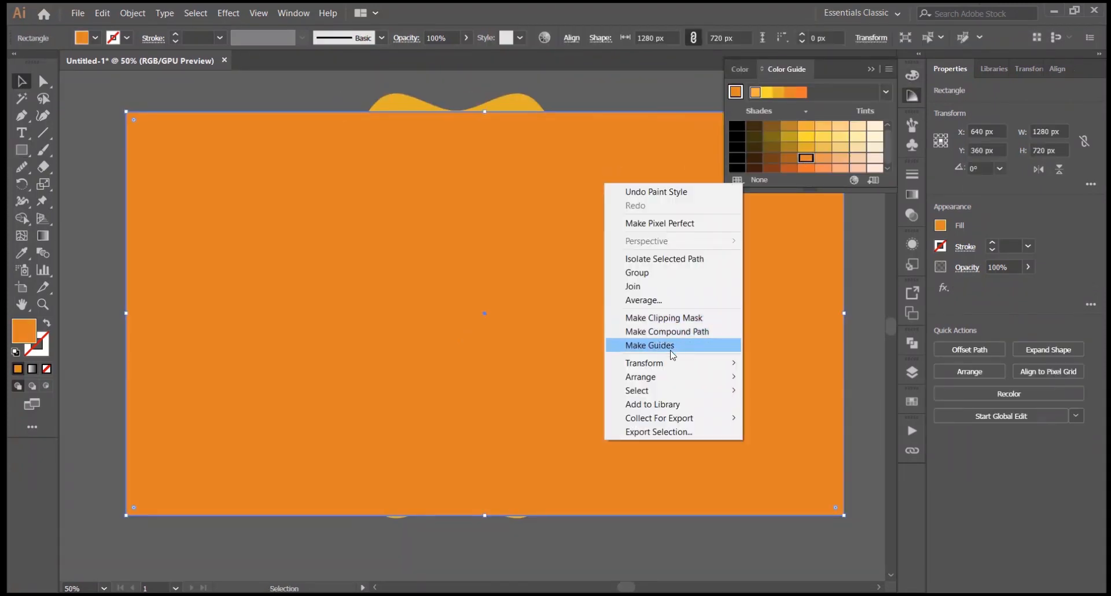
pyautogui.moveTo(686, 379)
pyautogui.click(769, 420)
pyautogui.click(874, 320)
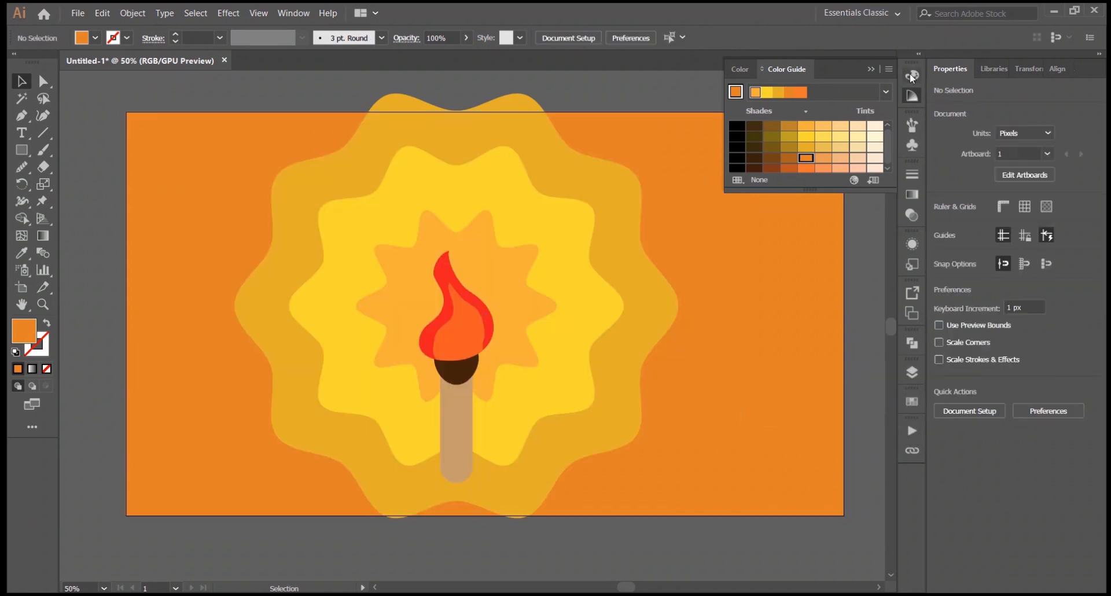
pyautogui.click(913, 98)
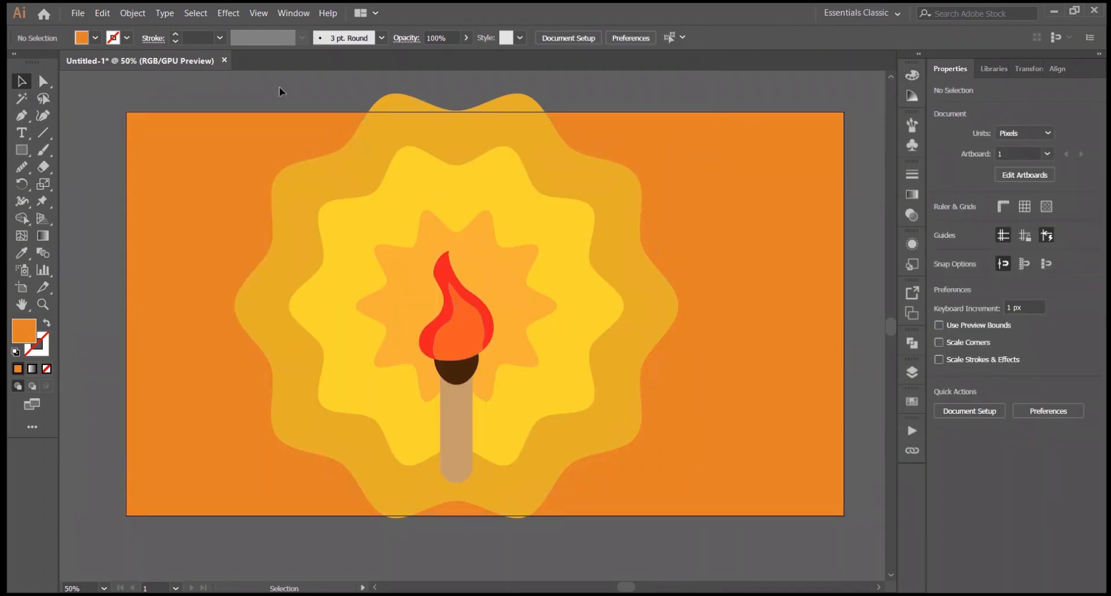
# Step: Select the match, flame and bursts without the orange background, and start a Drop Shadow effect on them with the preview on
pyautogui.hotkey('ctrl', 'a')
pyautogui.keyDown('shift'); pyautogui.click(748, 174); pyautogui.keyUp('shift')
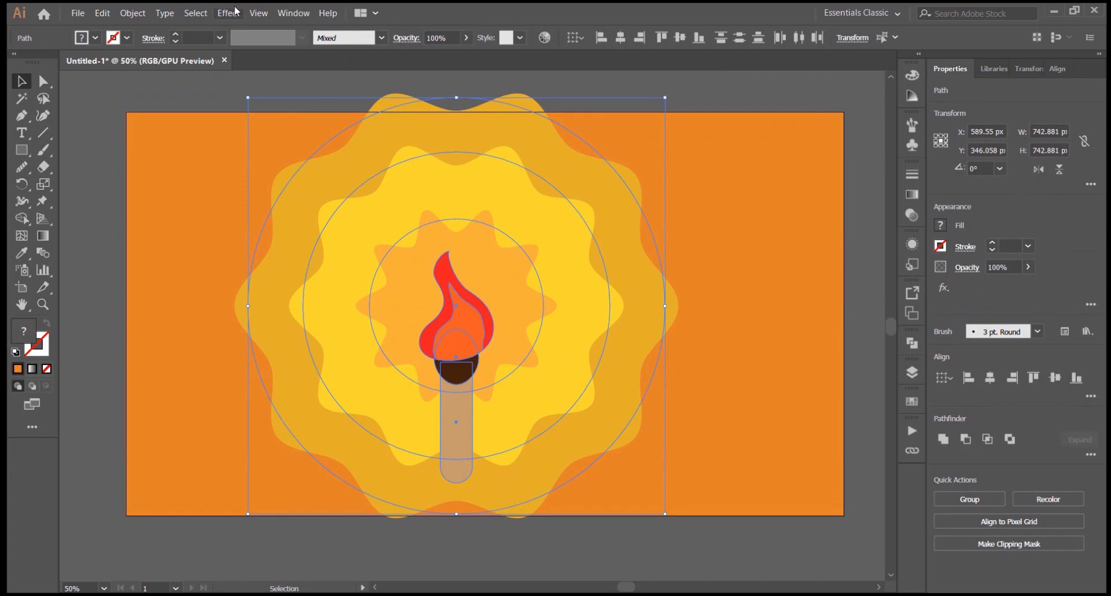
pyautogui.click(229, 13)
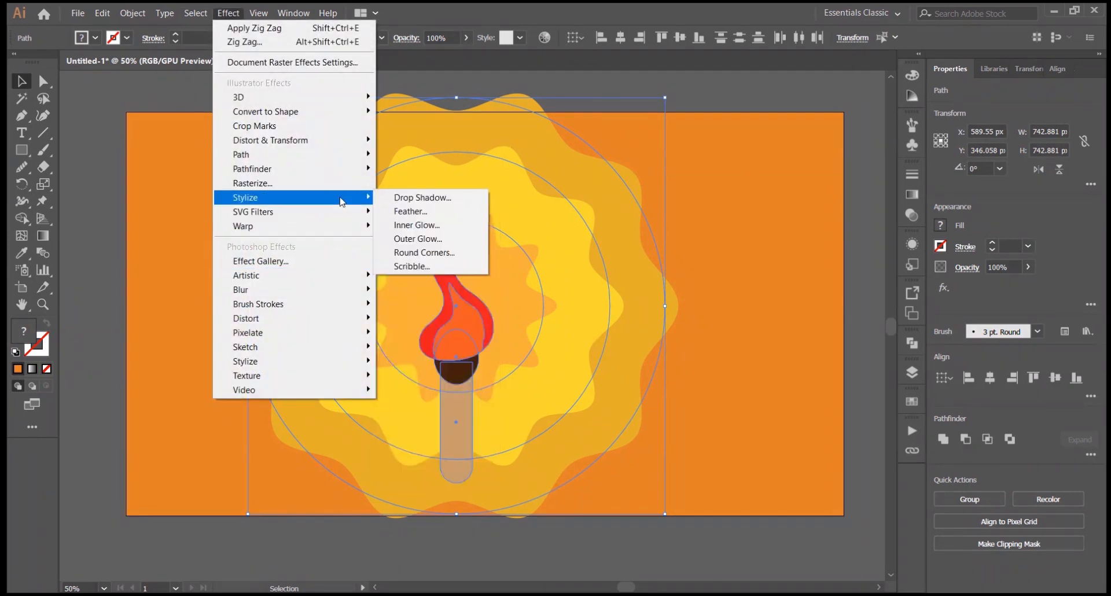
pyautogui.click(457, 199)
pyautogui.click(697, 371)
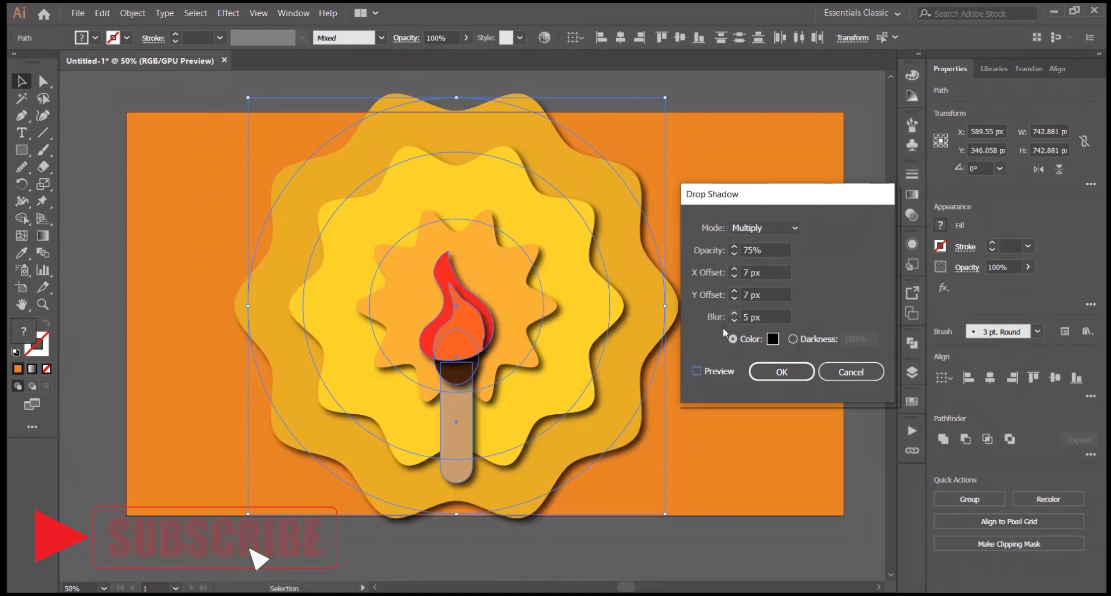
pyautogui.click(697, 371)
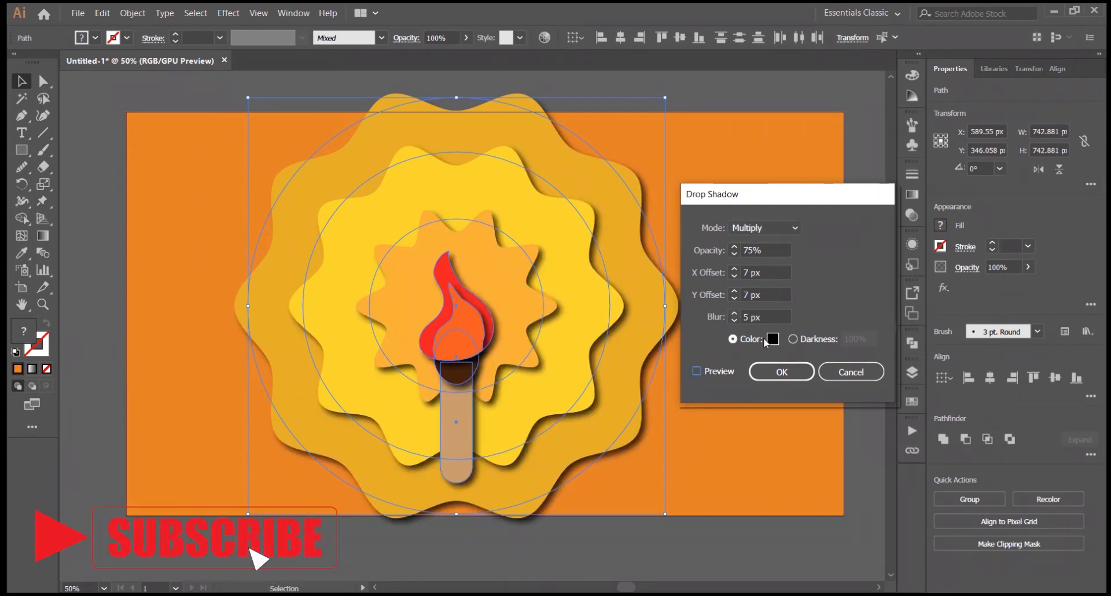
pyautogui.click(706, 372)
# Step: Set the drop shadow's X and Y offsets to 9 px, apply the effect, and deselect the artwork
pyautogui.click(755, 271)
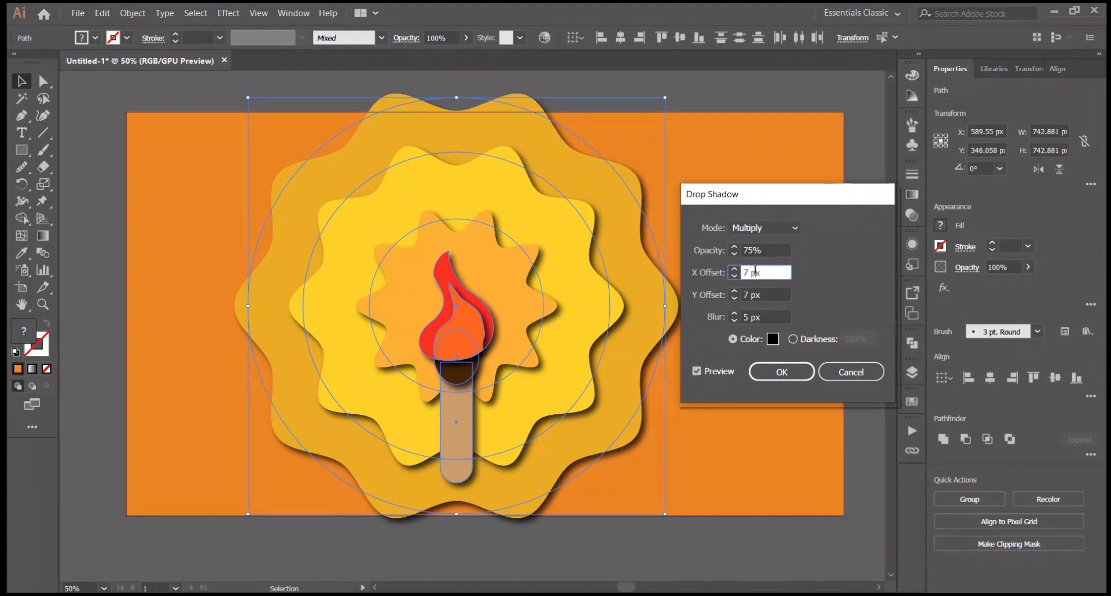
pyautogui.press('Up')
pyautogui.press('Up')
pyautogui.press('Up')
pyautogui.press('Up')
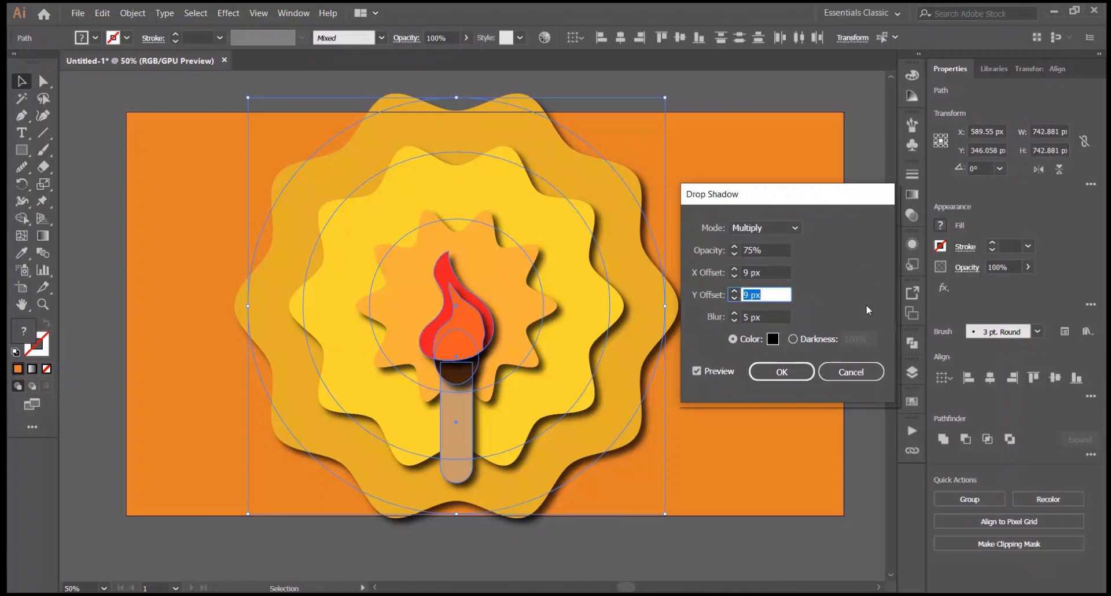
pyautogui.click(782, 372)
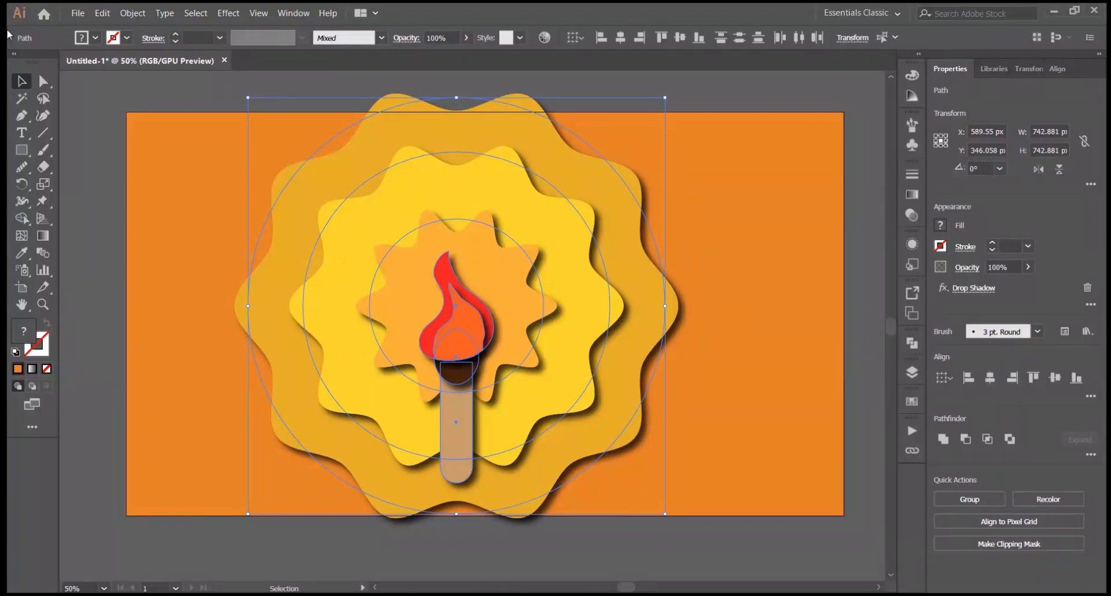
pyautogui.click(73, 86)
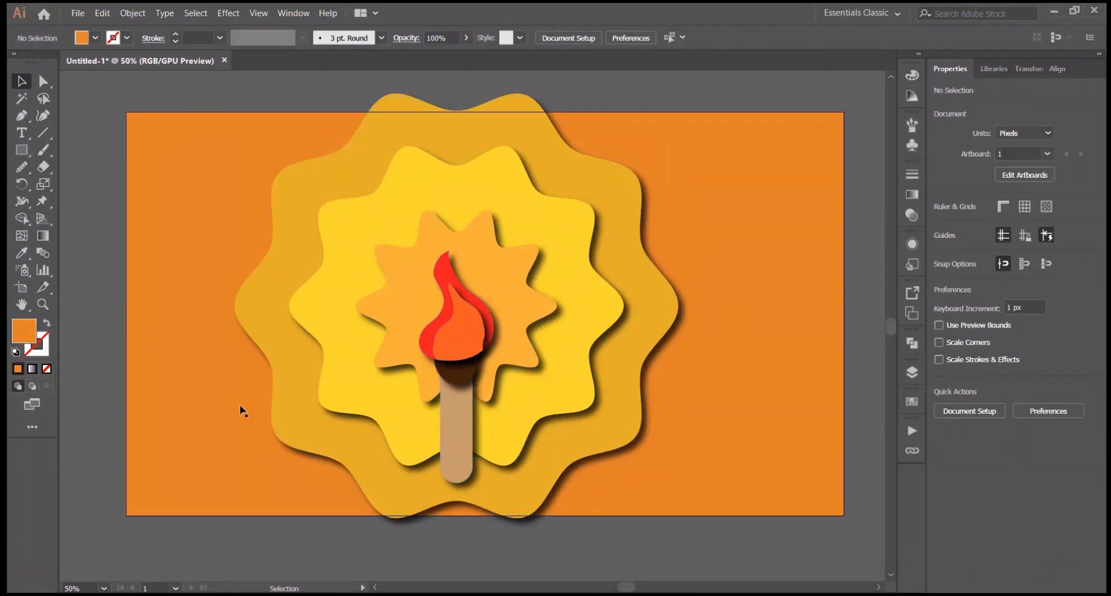
# Step: Scale the match, flame and bursts down together about their centre so they fit inside the artboard, leaving the orange background unscaled
pyautogui.click(445, 124)
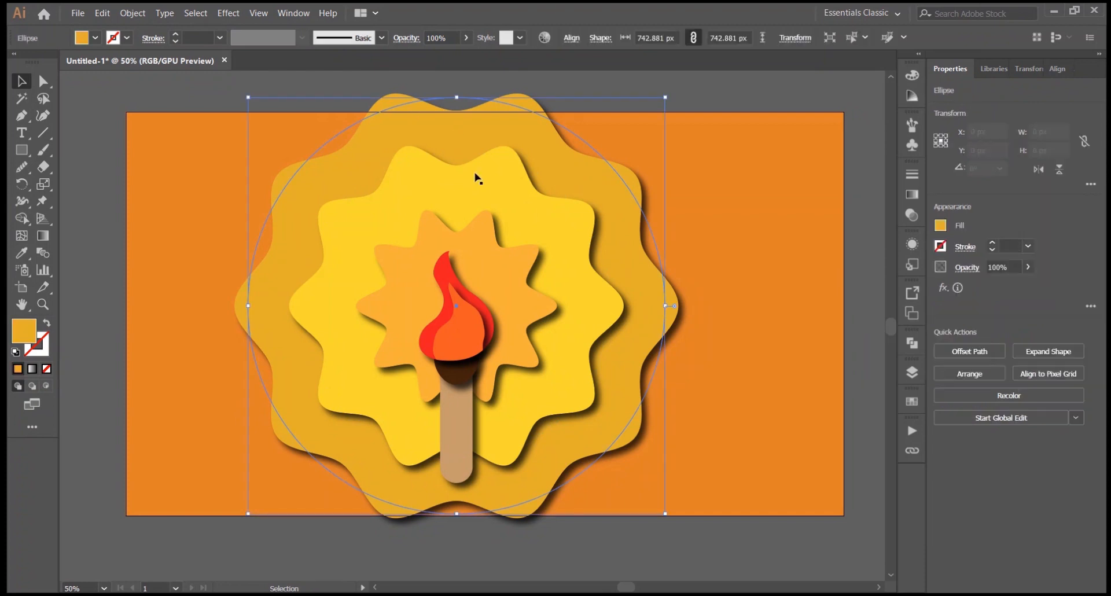
pyautogui.click(716, 95)
pyautogui.hotkey('ctrl', '-')
pyautogui.moveTo(332, 146); pyautogui.dragTo(493, 372)
pyautogui.keyDown('shift'); pyautogui.click(325, 191); pyautogui.keyUp('shift')
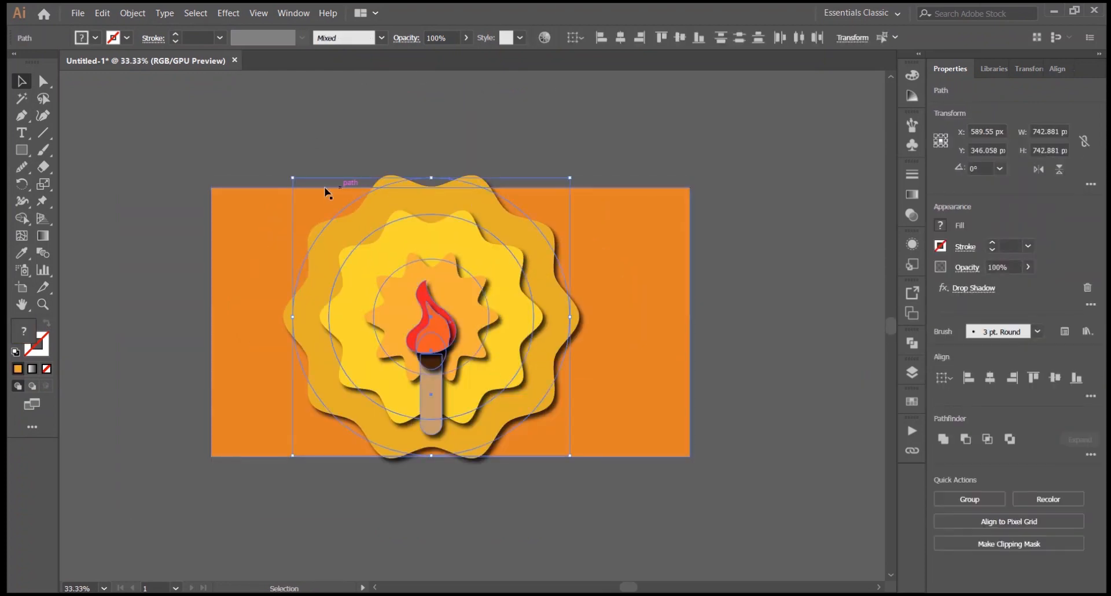
pyautogui.moveTo(293, 178); pyautogui.dragTo(294, 203)
pyautogui.click(465, 133)
pyautogui.hotkey('ctrl', '0')
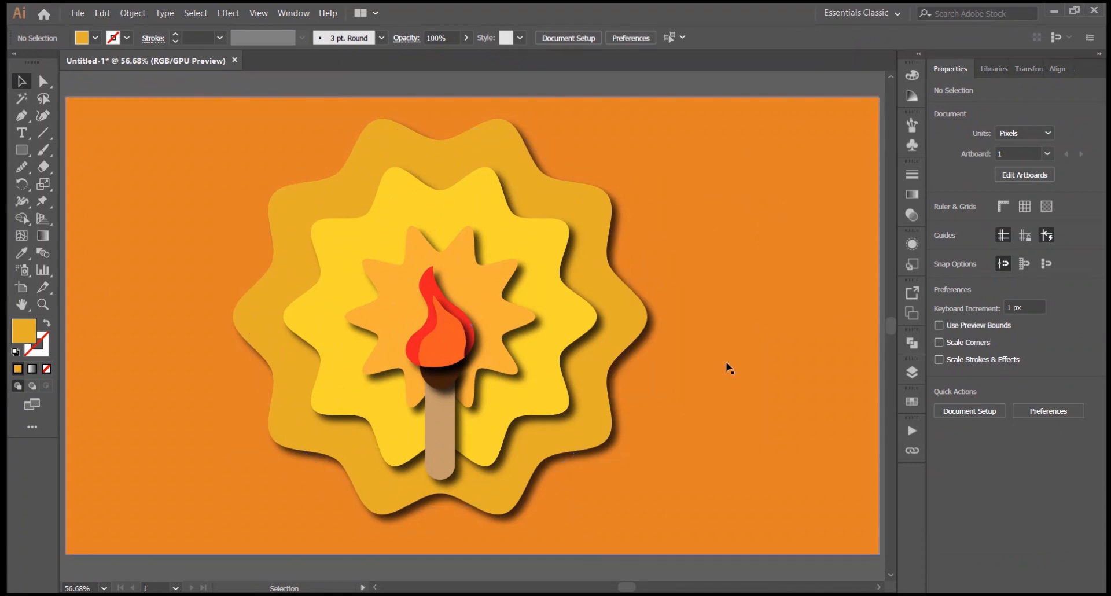
pyautogui.scroll(-2, 650, 243)
pyautogui.hotkey('ctrl', '0')
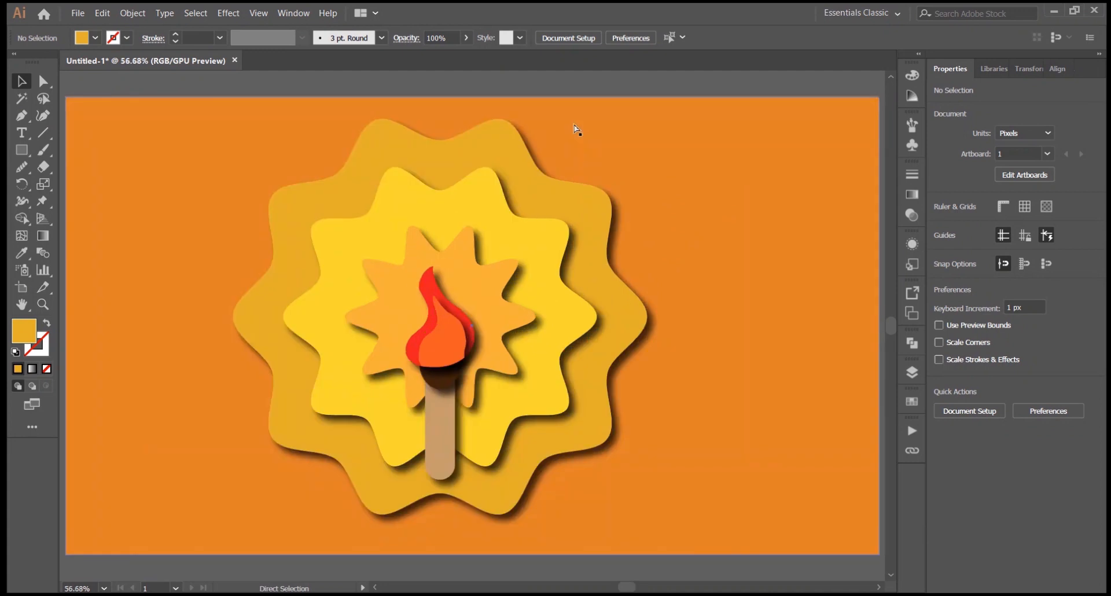